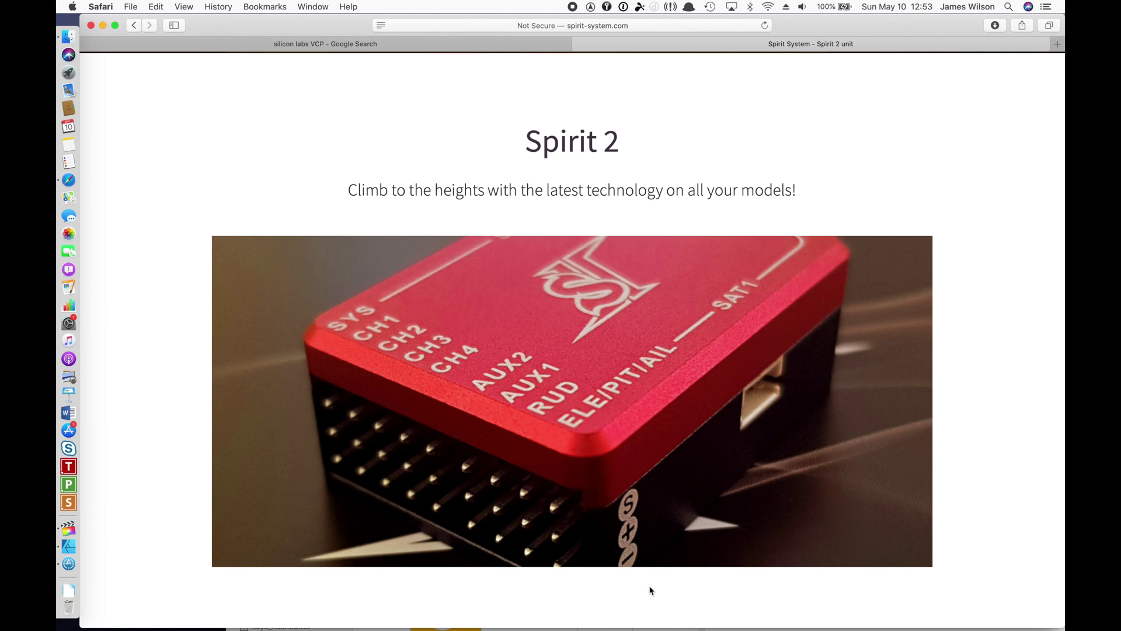
# Step: Switch to the 'silicon labs VCP - Google Search' tab
pyautogui.click(392, 44)
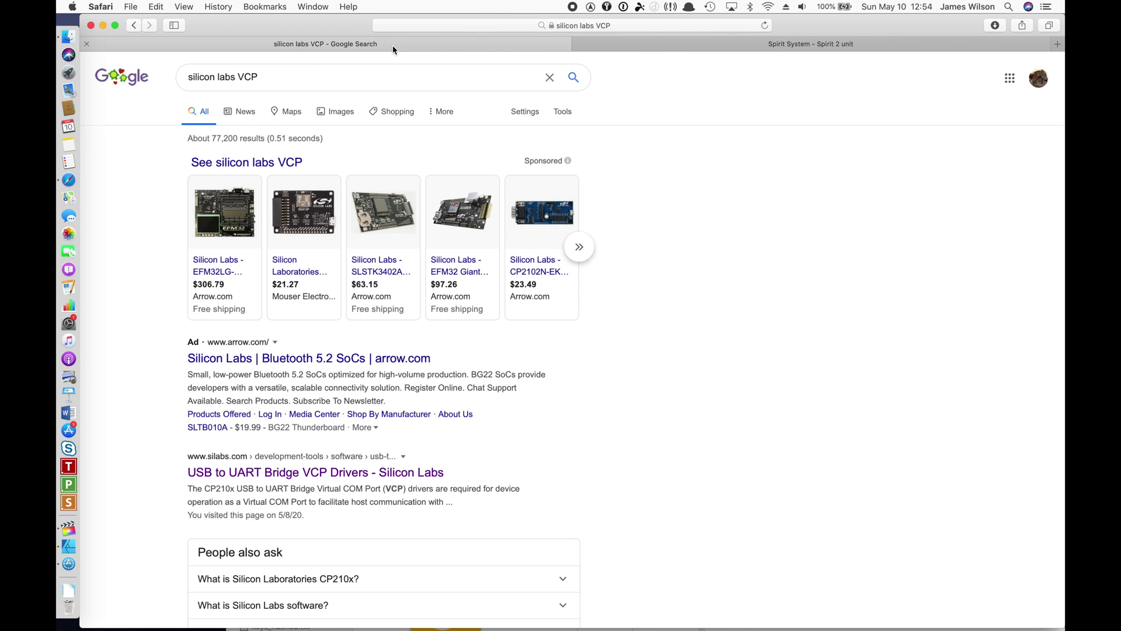
# Step: Rerun the silicon labs VCP search and open the 'USB to UART Bridge VCP Drivers - Silicon Labs' result
pyautogui.click(352, 74)
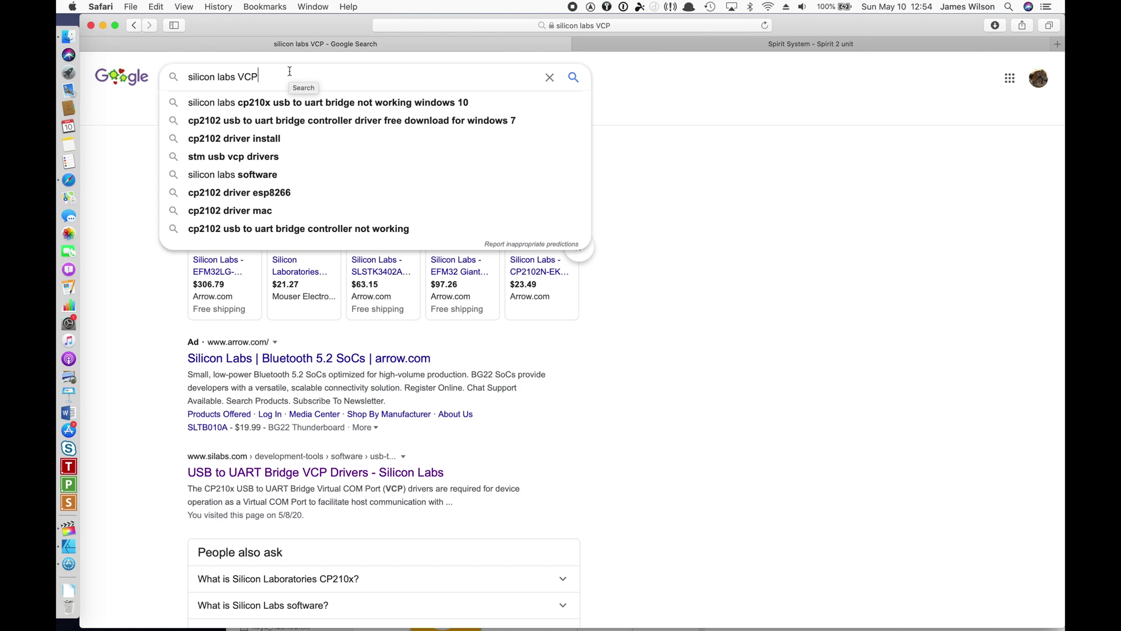
pyautogui.press('Return')
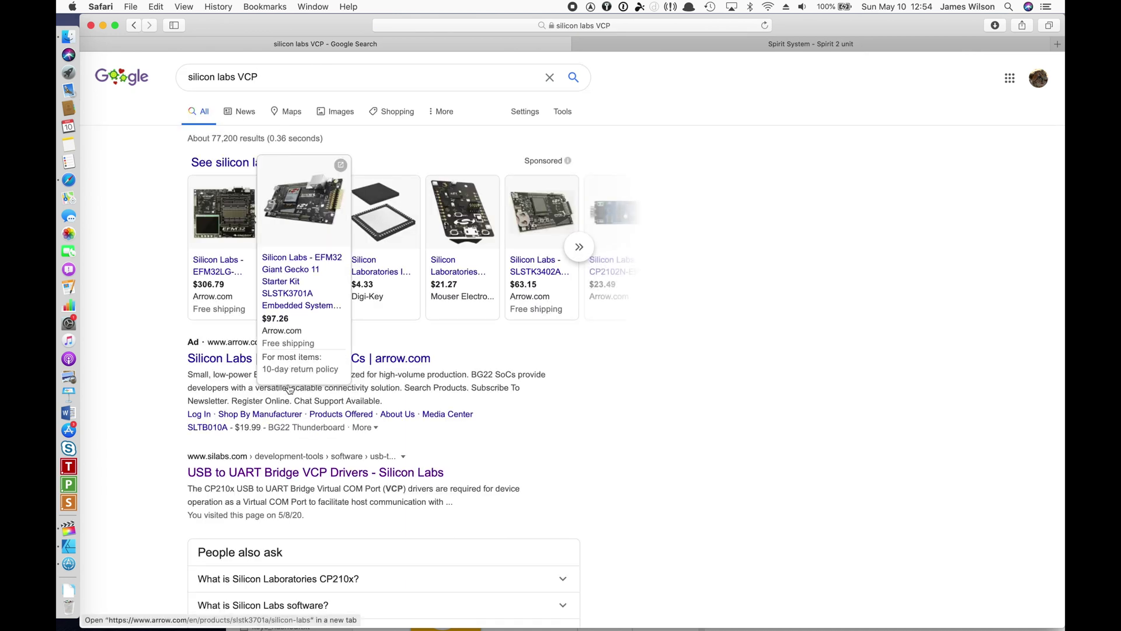
pyautogui.click(244, 477)
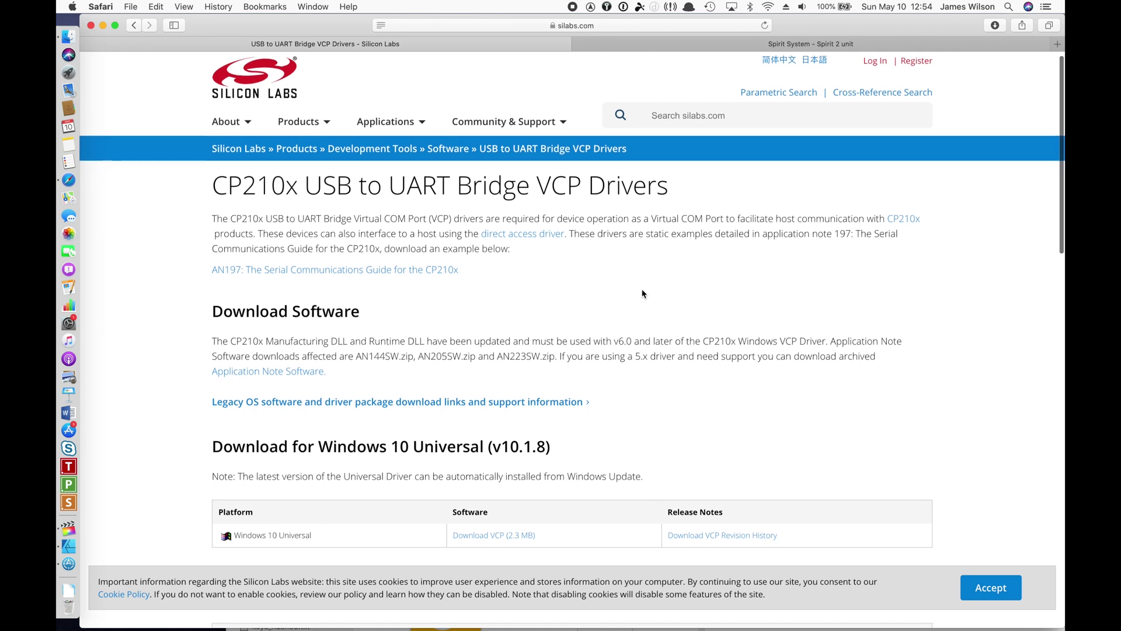
# Step: Scroll to 'Download for Macintosh OSX (v5.2.4)' and download the VCP driver (832 KB)
pyautogui.scroll(-3, 642, 292)
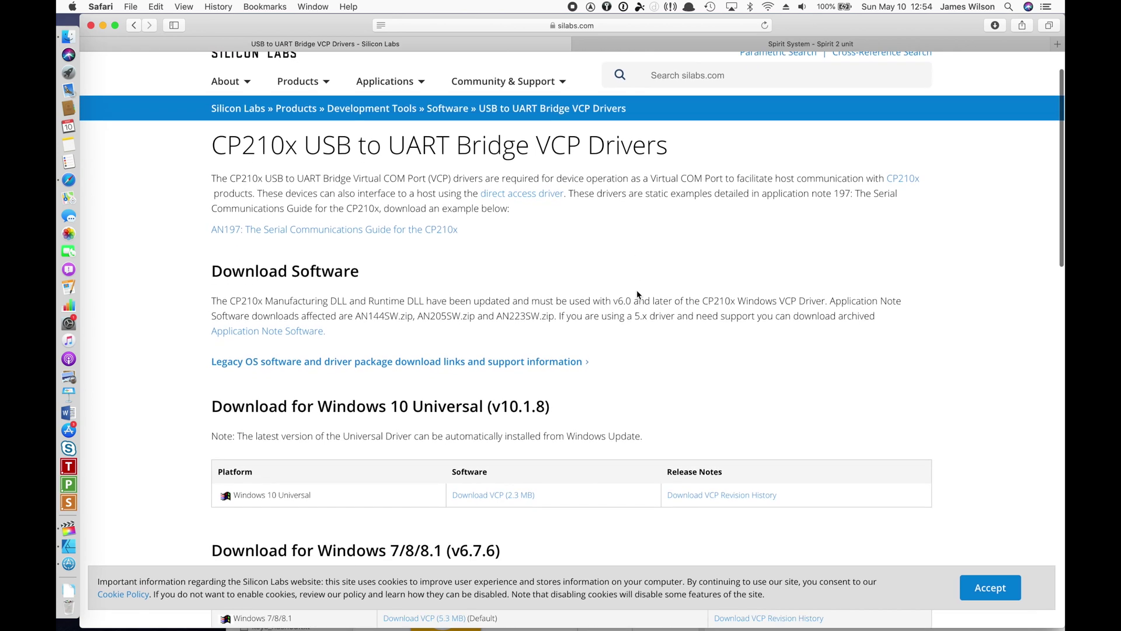
pyautogui.scroll(-3, 637, 292)
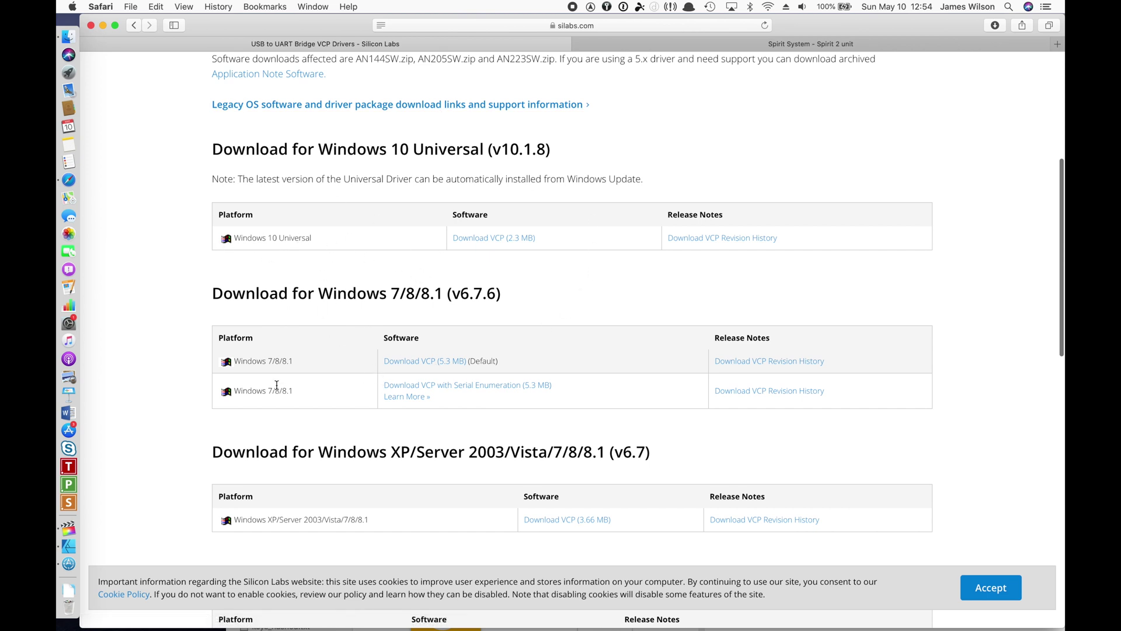
pyautogui.scroll(-1, 612, 373)
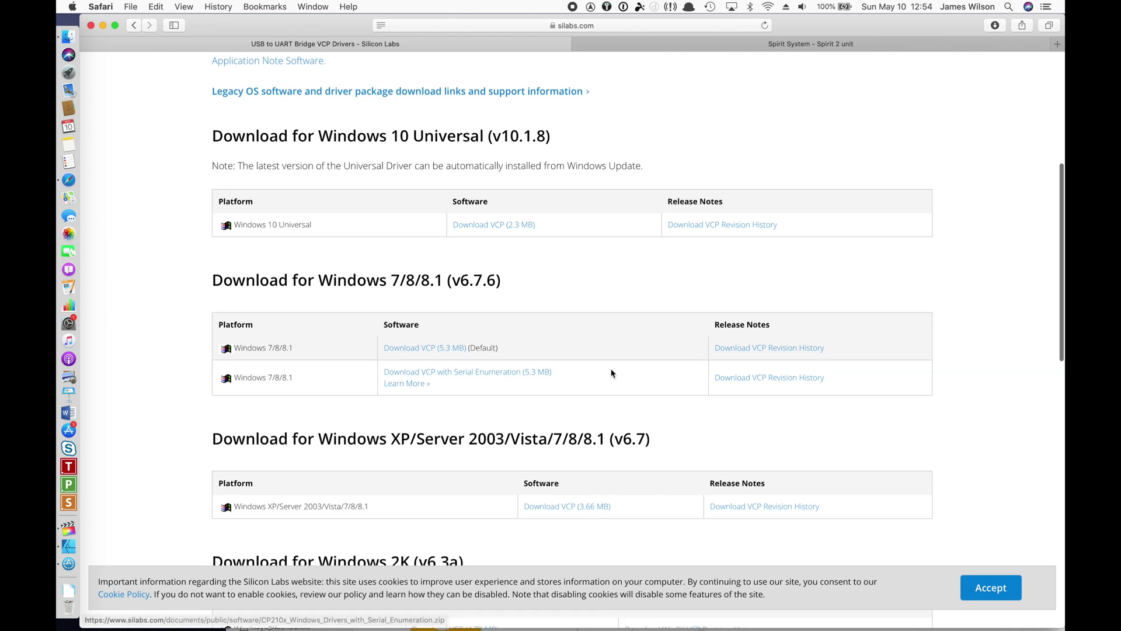
pyautogui.scroll(-5, 532, 341)
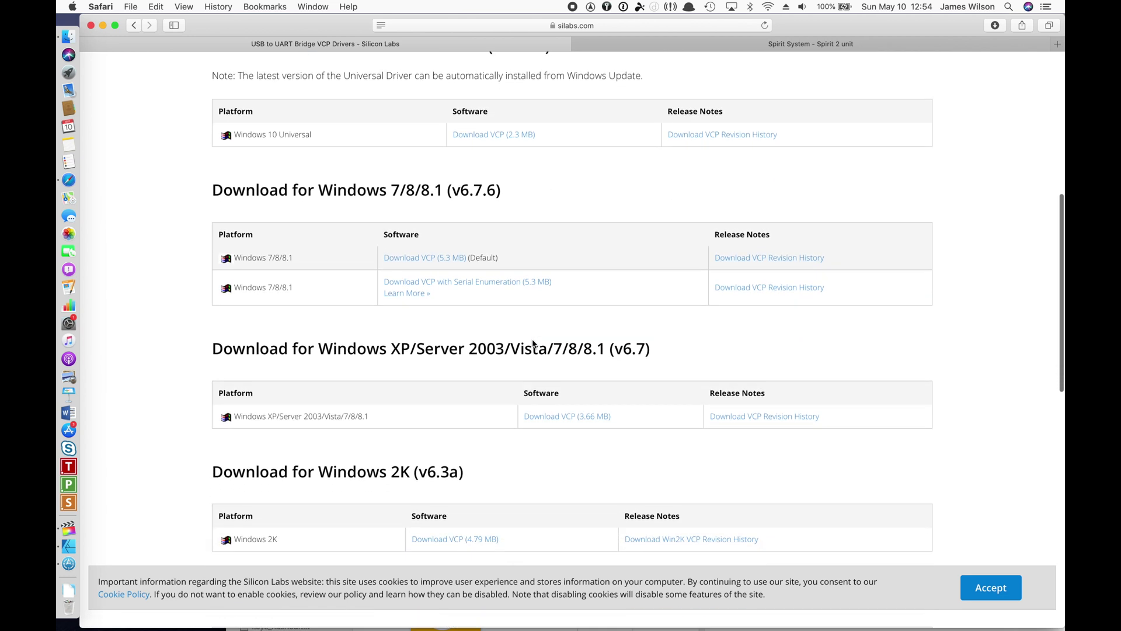
pyautogui.scroll(-5, 533, 343)
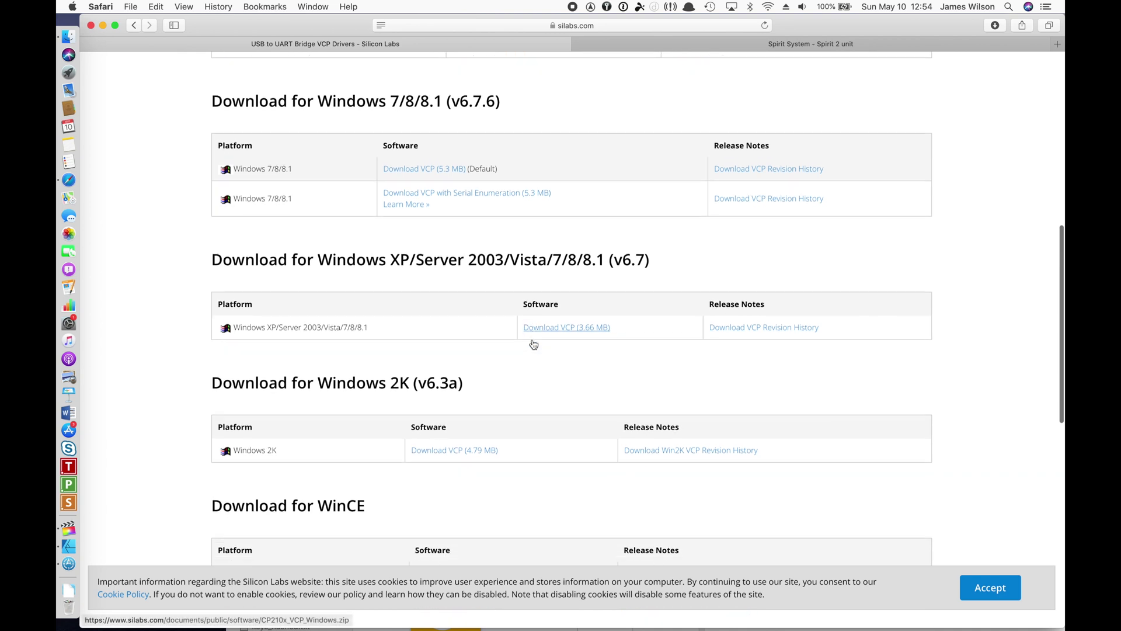
pyautogui.scroll(-3, 533, 344)
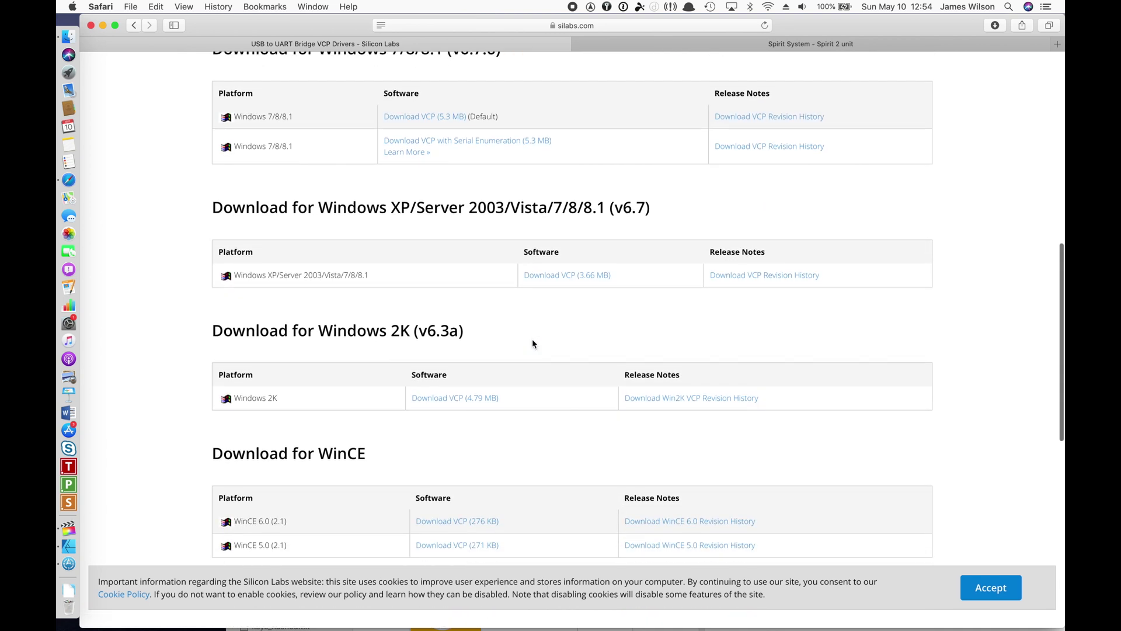
pyautogui.scroll(-14, 497, 414)
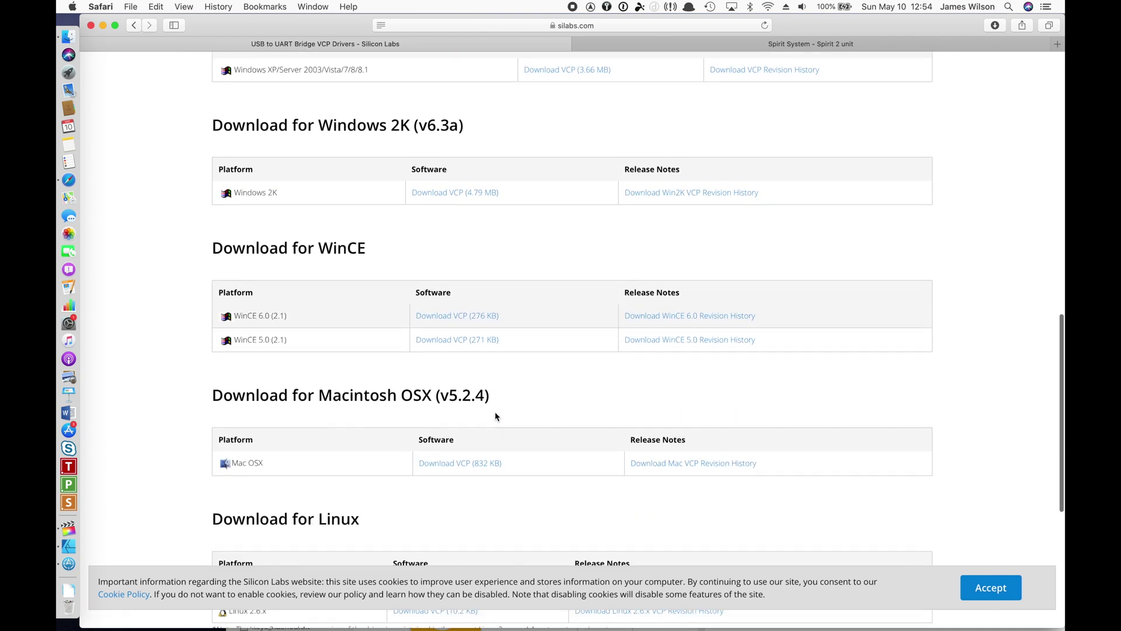
pyautogui.scroll(-1, 495, 413)
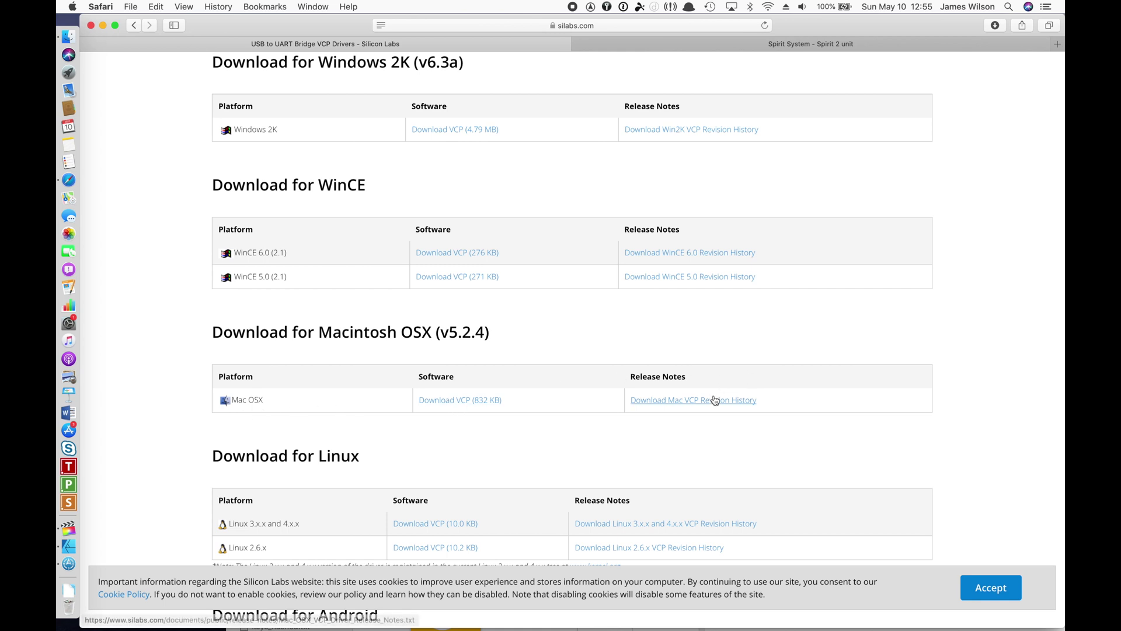
pyautogui.click(465, 403)
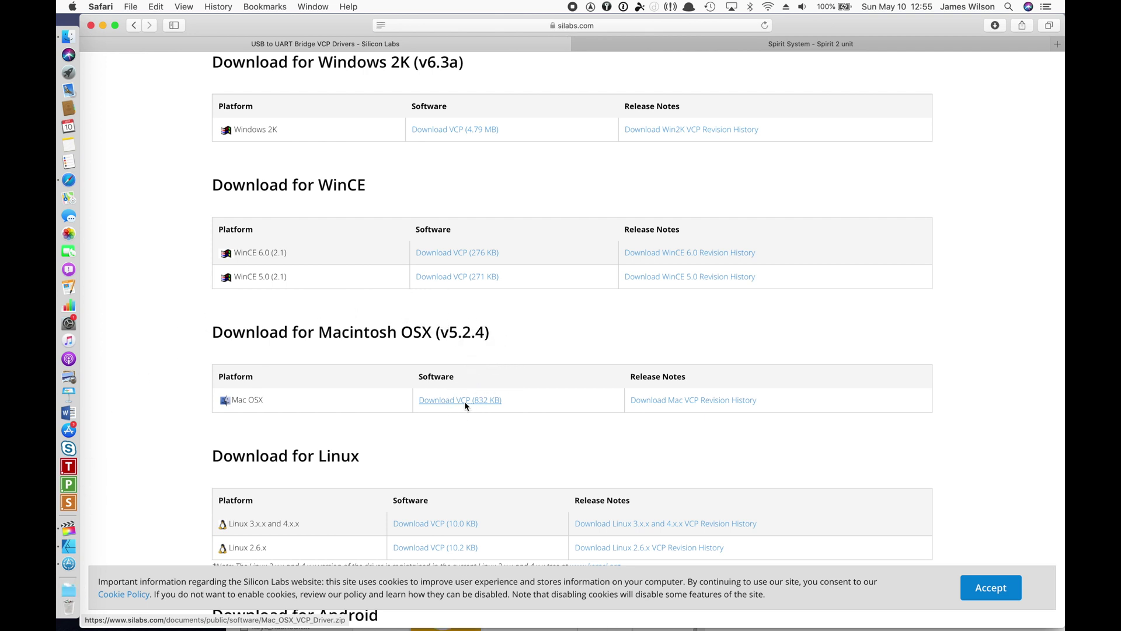
# Step: Open the downloaded Mac_OSX_VCP_Driver folder's Silicon Labs disk image from Downloads
pyautogui.click(71, 587)
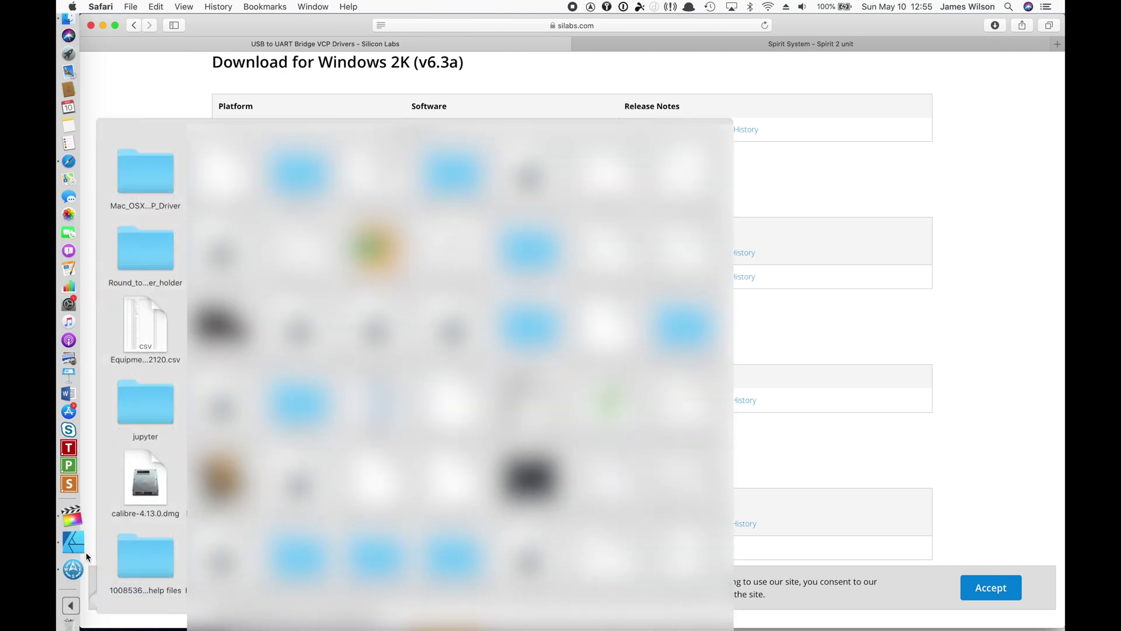
pyautogui.click(155, 175)
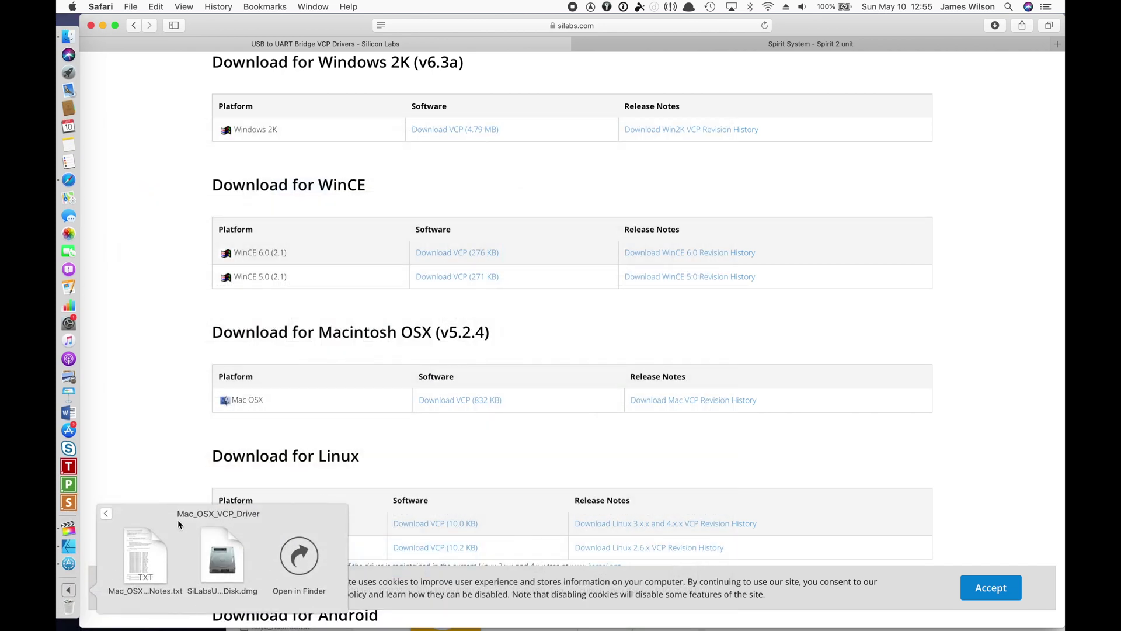
pyautogui.click(226, 568)
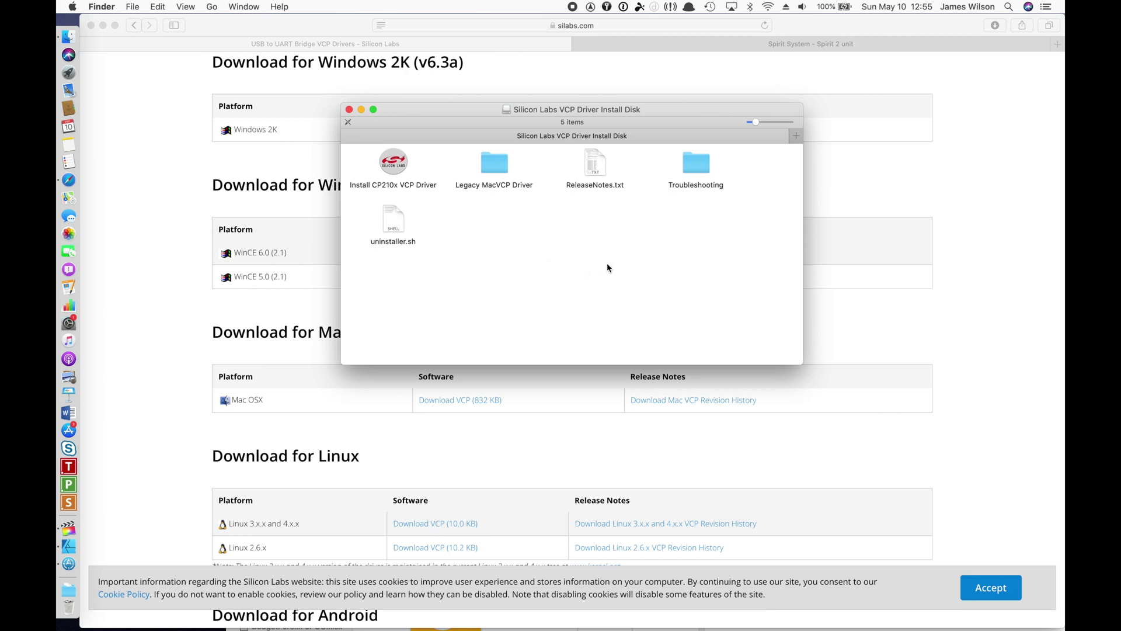
# Step: Launch Install CP210x VCP Driver and confirm opening the downloaded app
pyautogui.click(394, 171)
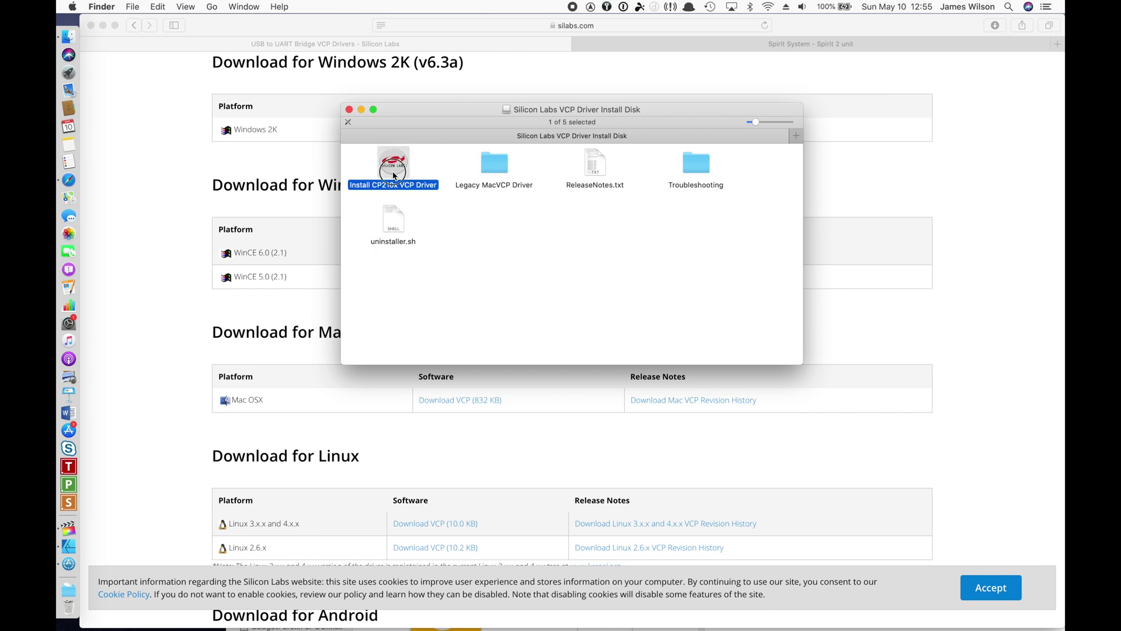
pyautogui.doubleClick(394, 173)
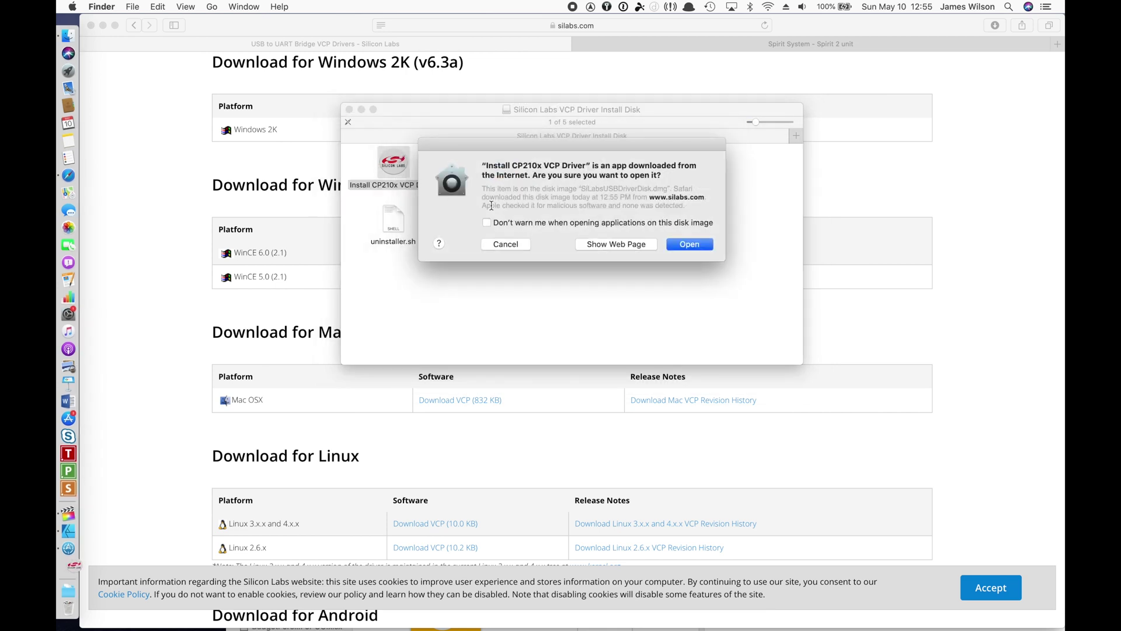
pyautogui.click(697, 246)
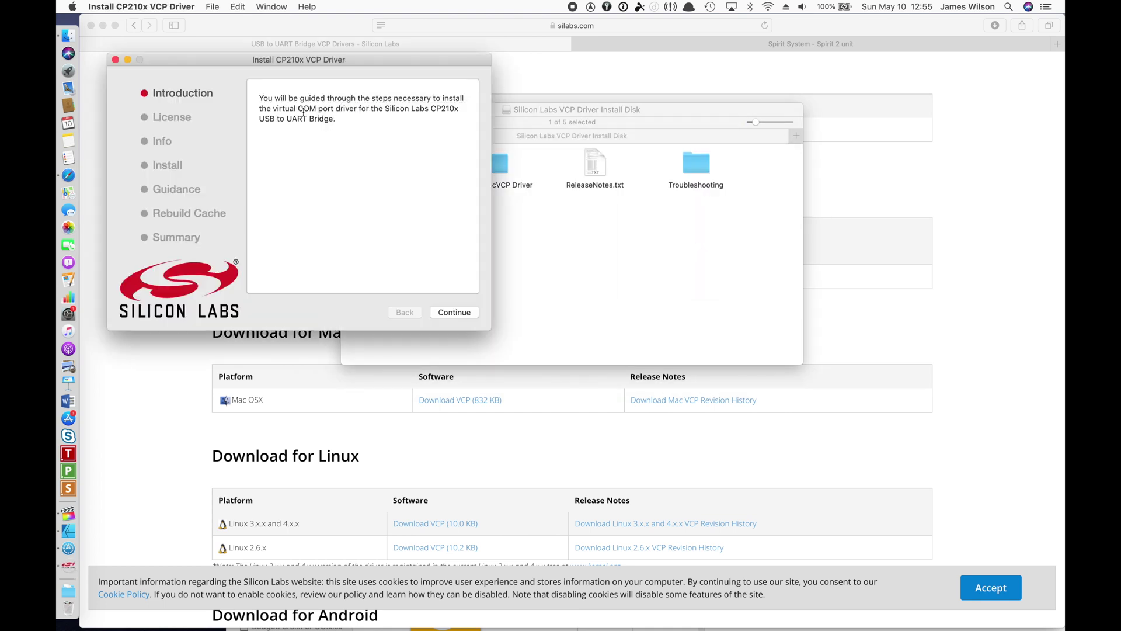
# Step: Center the CP210x installer window and accept its license agreement
pyautogui.moveTo(262, 64); pyautogui.dragTo(454, 111)
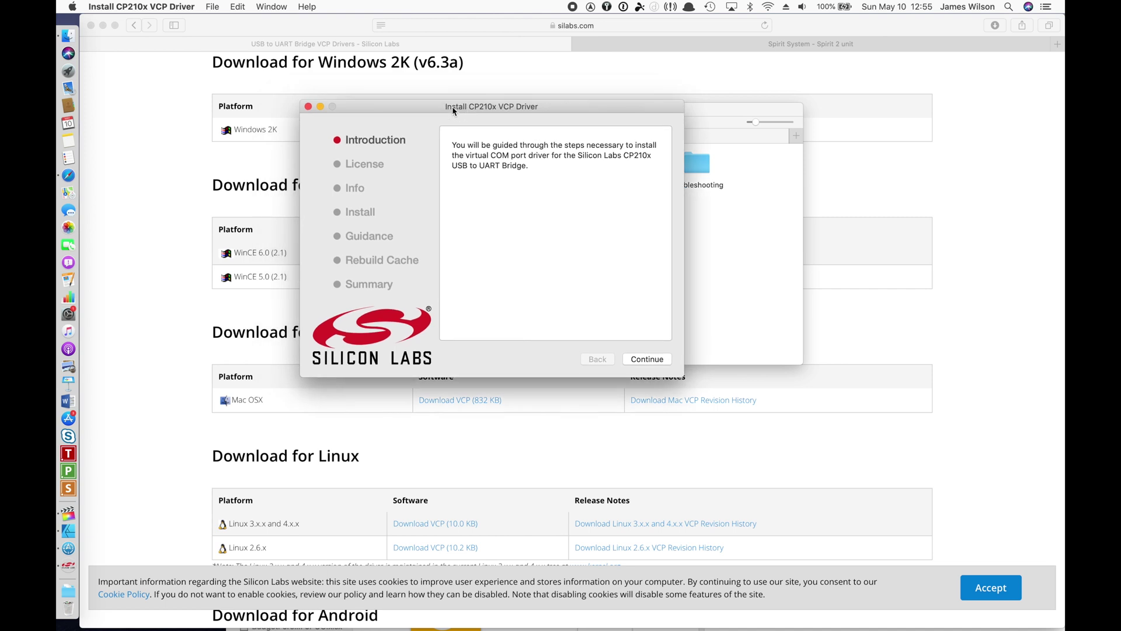
pyautogui.click(644, 360)
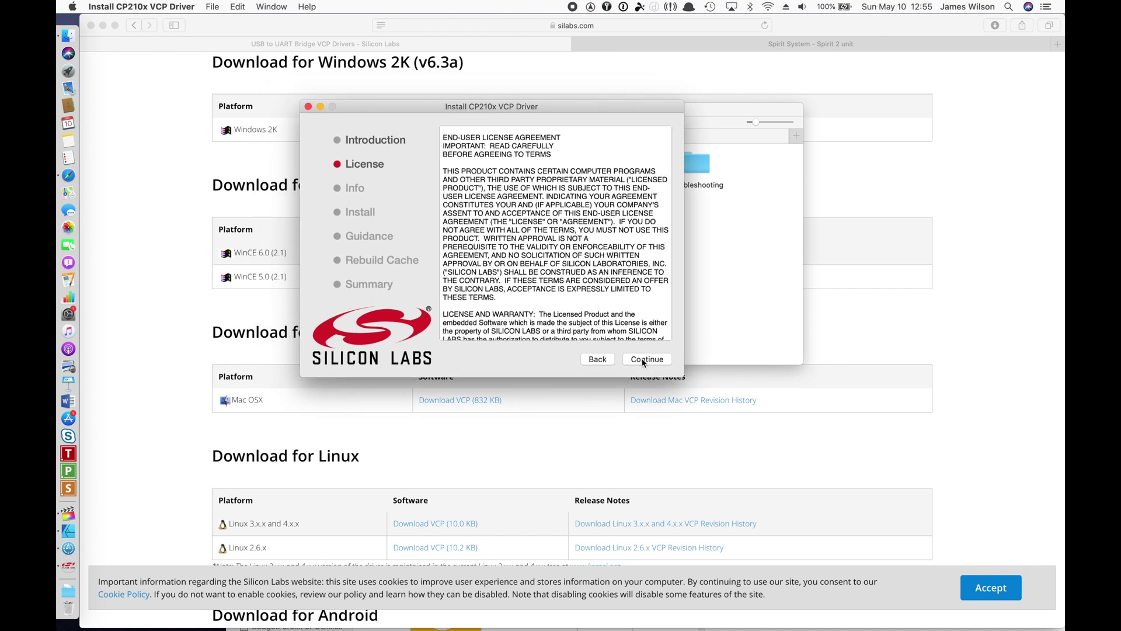
pyautogui.click(643, 359)
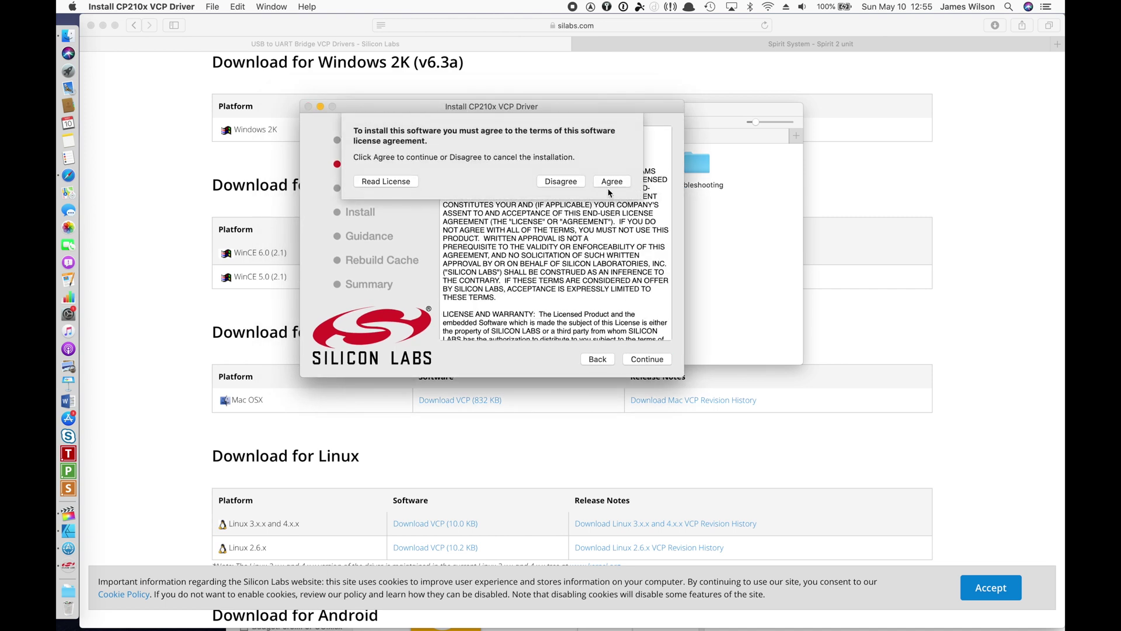
pyautogui.click(611, 182)
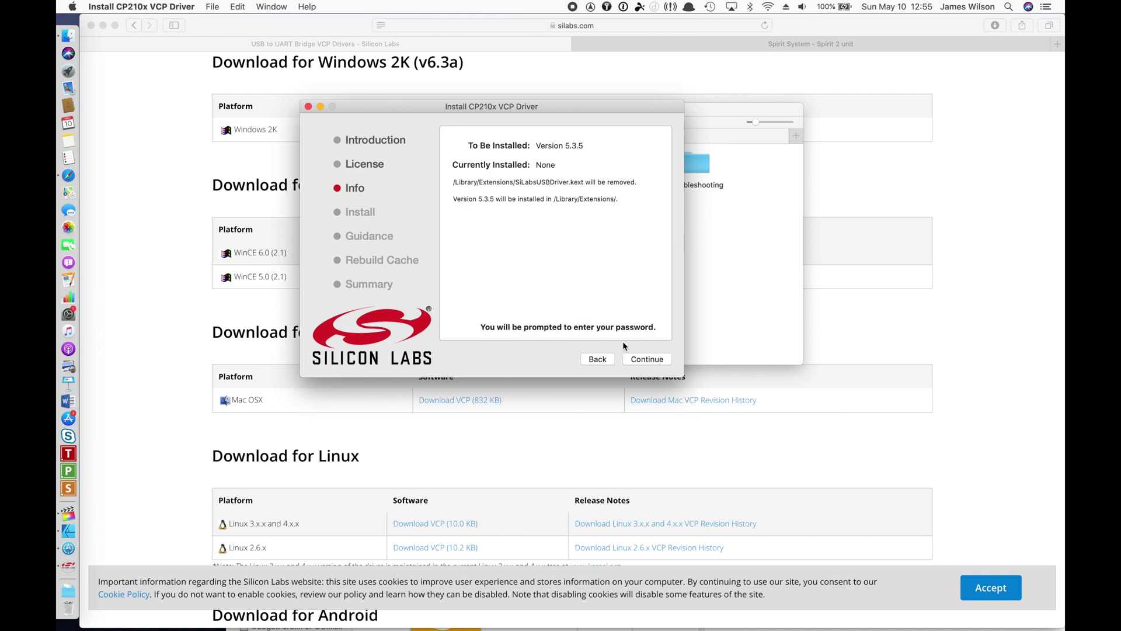
# Step: Start the driver installation, authorize the helper tool, and bring Safari back to the front
pyautogui.click(641, 360)
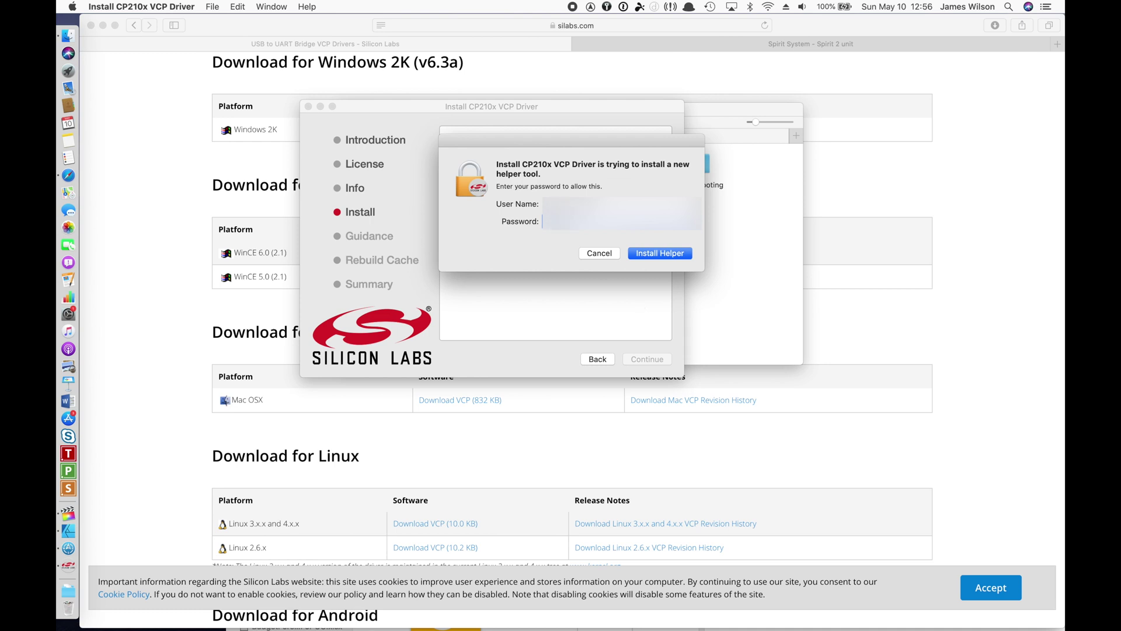
pyautogui.press('Return')
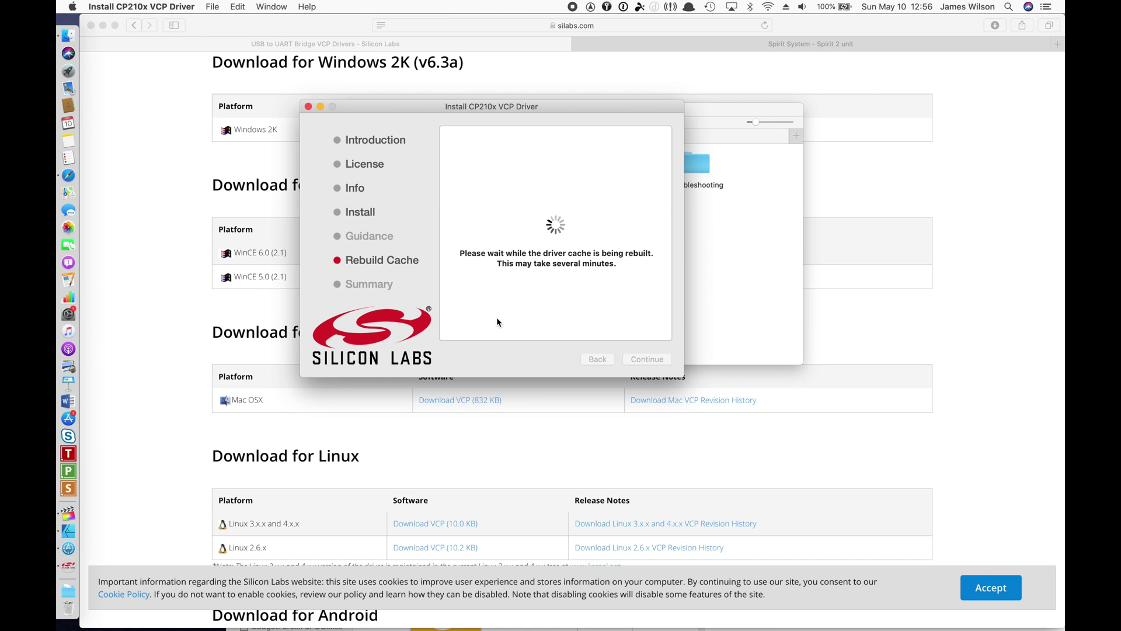
pyautogui.click(885, 172)
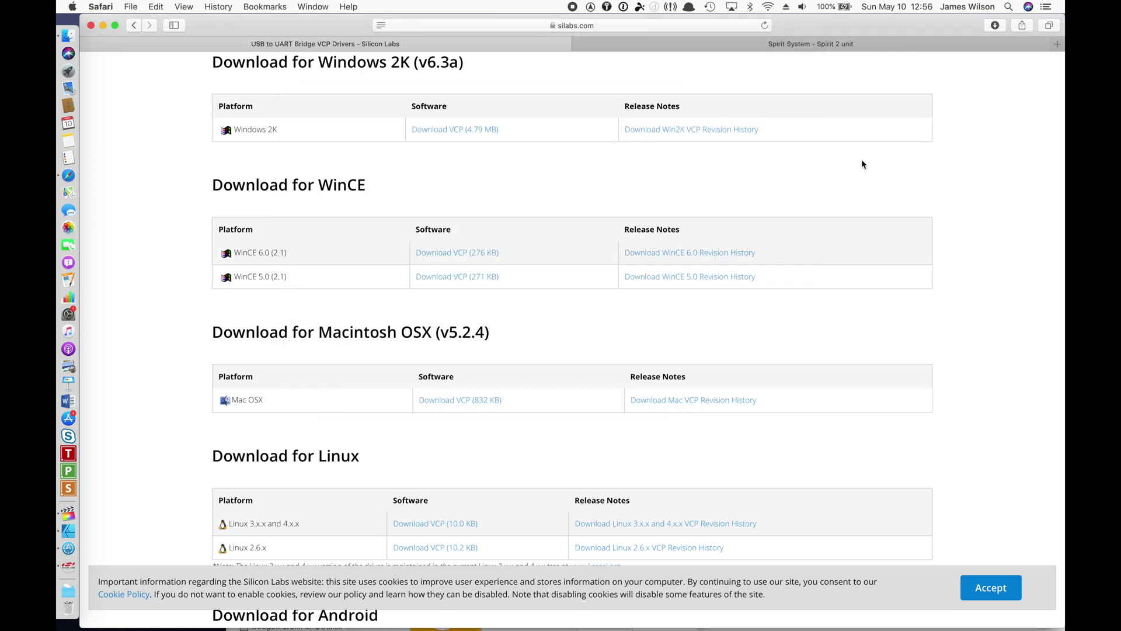
# Step: Switch to the Spirit System tab and open its helicopter downloads page
pyautogui.scroll(10, 771, 180)
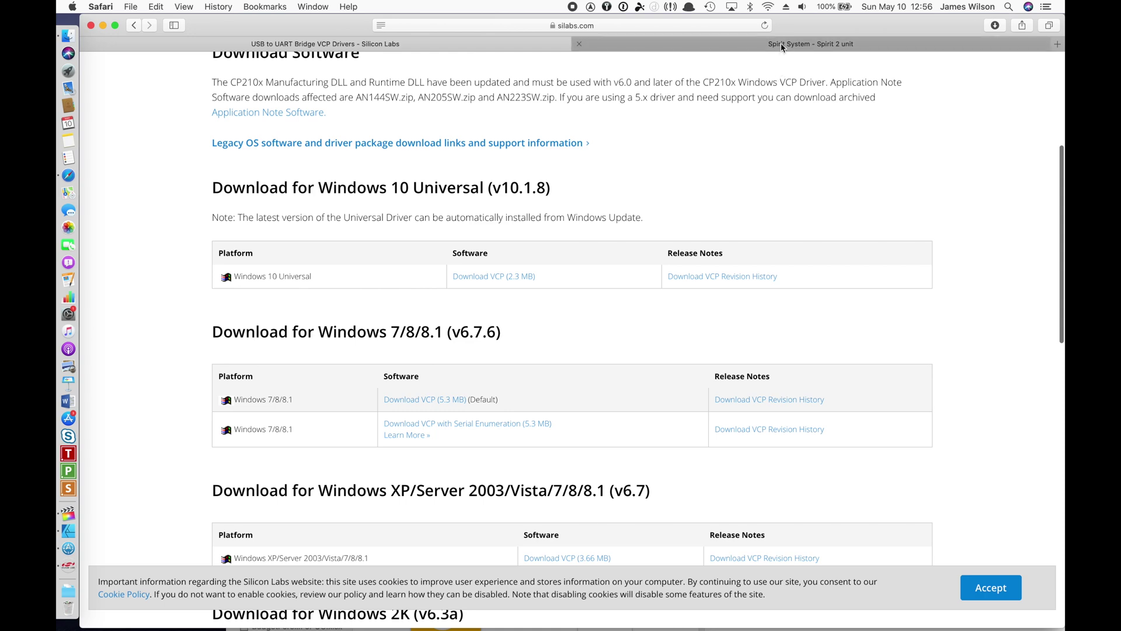
pyautogui.click(783, 45)
pyautogui.click(526, 25)
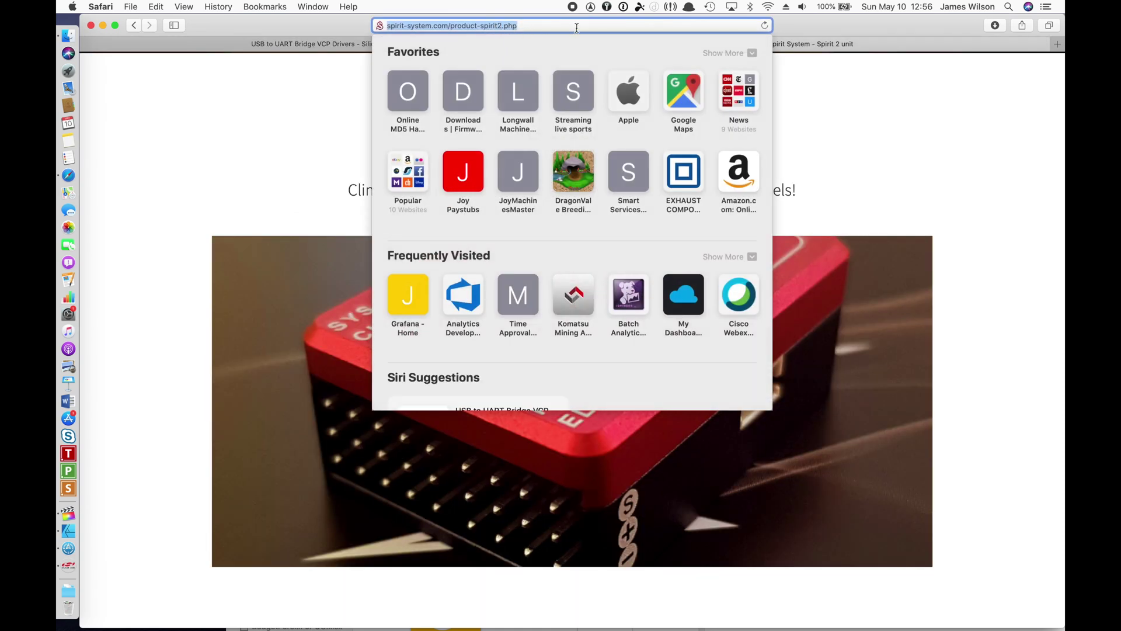
pyautogui.click(901, 123)
pyautogui.scroll(3, 591, 212)
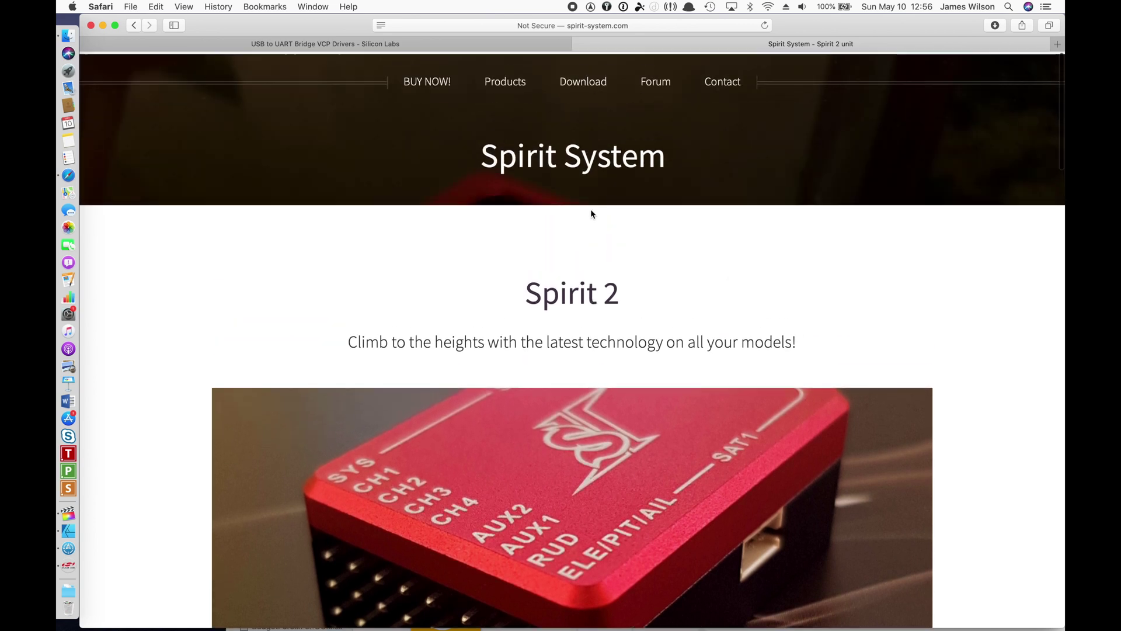
pyautogui.moveTo(574, 88)
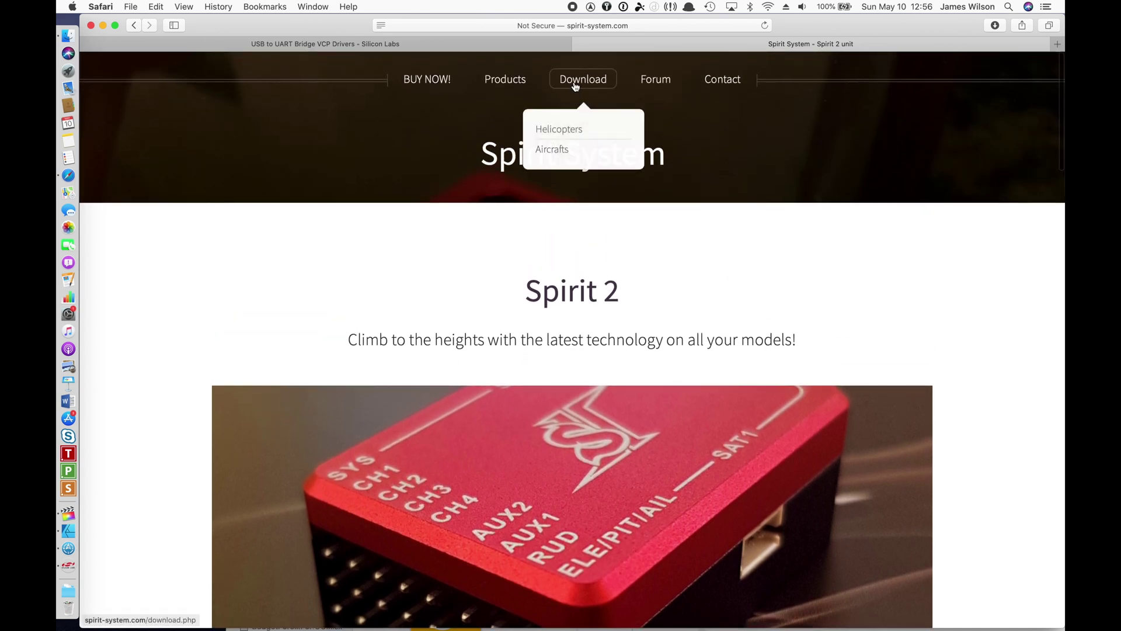
pyautogui.click(575, 87)
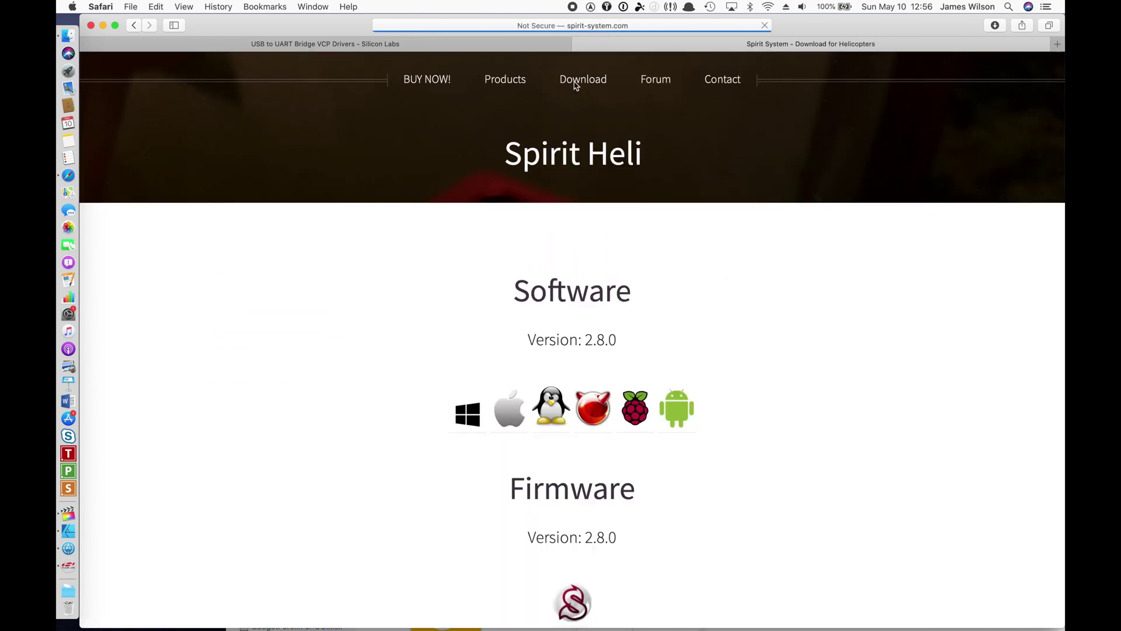
# Step: Scroll to the Software section and download the Mac version 2.8.0
pyautogui.scroll(-3, 685, 326)
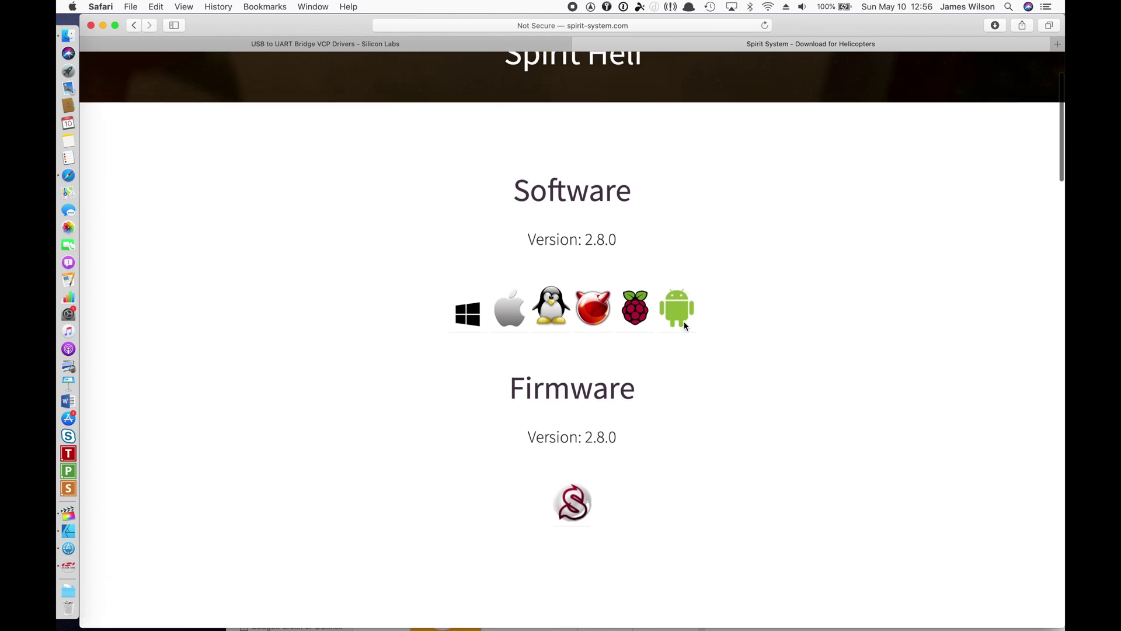
pyautogui.scroll(-1, 684, 326)
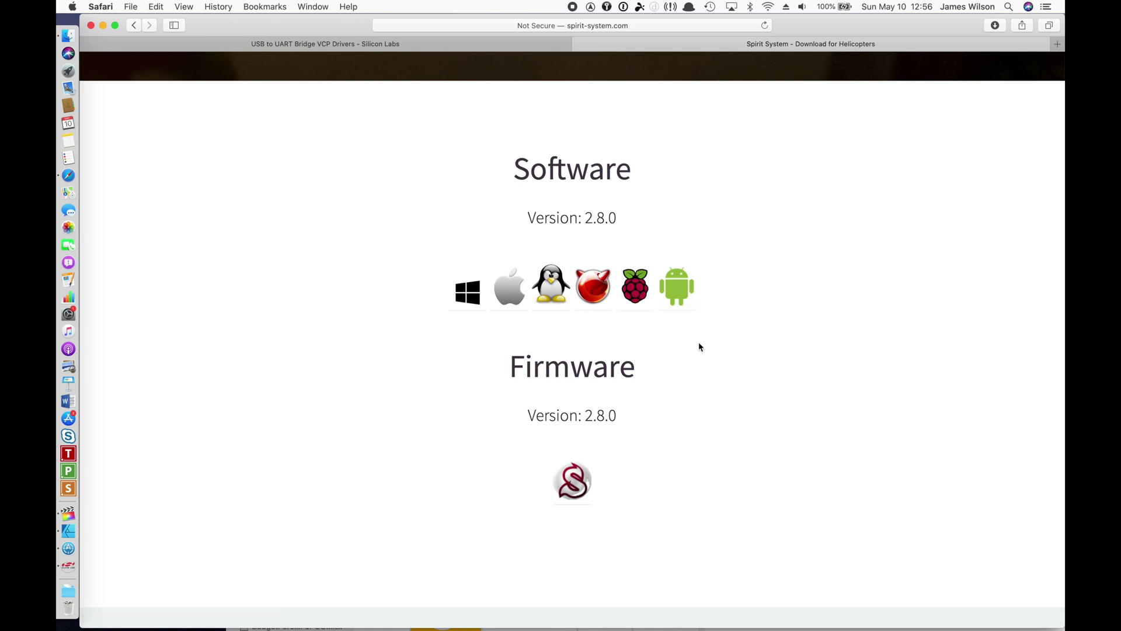
pyautogui.scroll(-2, 699, 346)
pyautogui.scroll(-5, 699, 345)
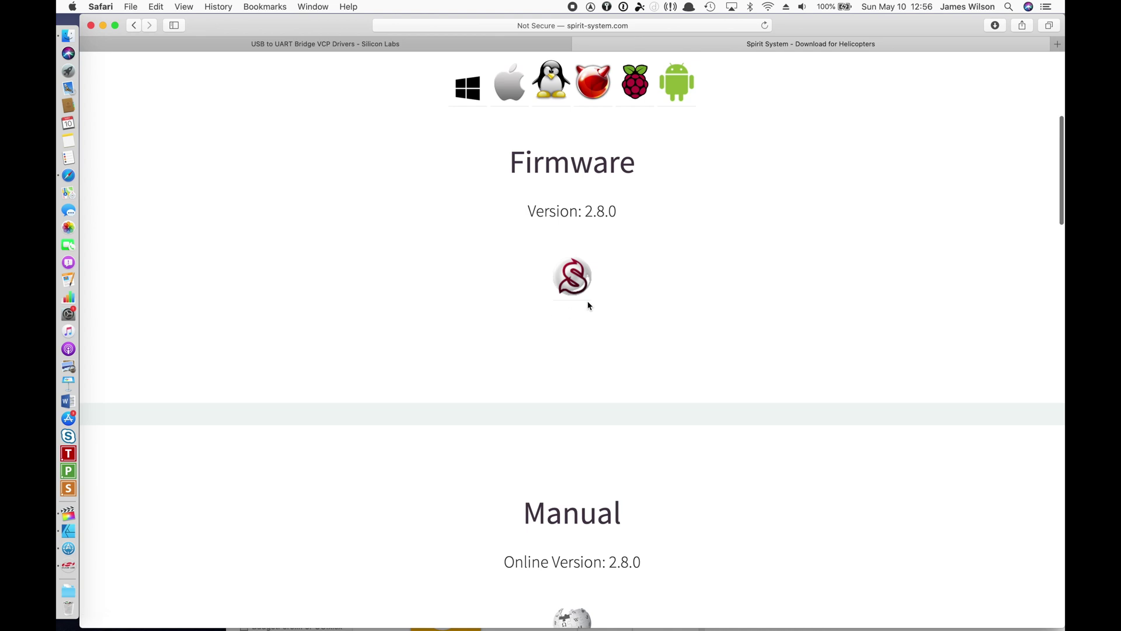
pyautogui.scroll(-1, 526, 344)
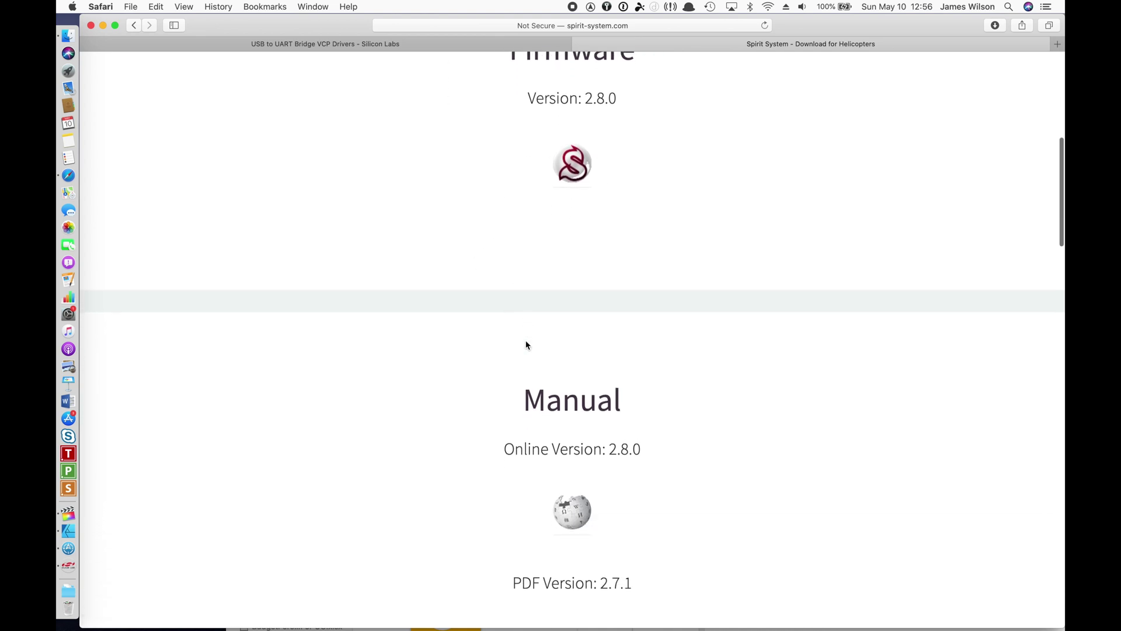
pyautogui.scroll(-3, 525, 345)
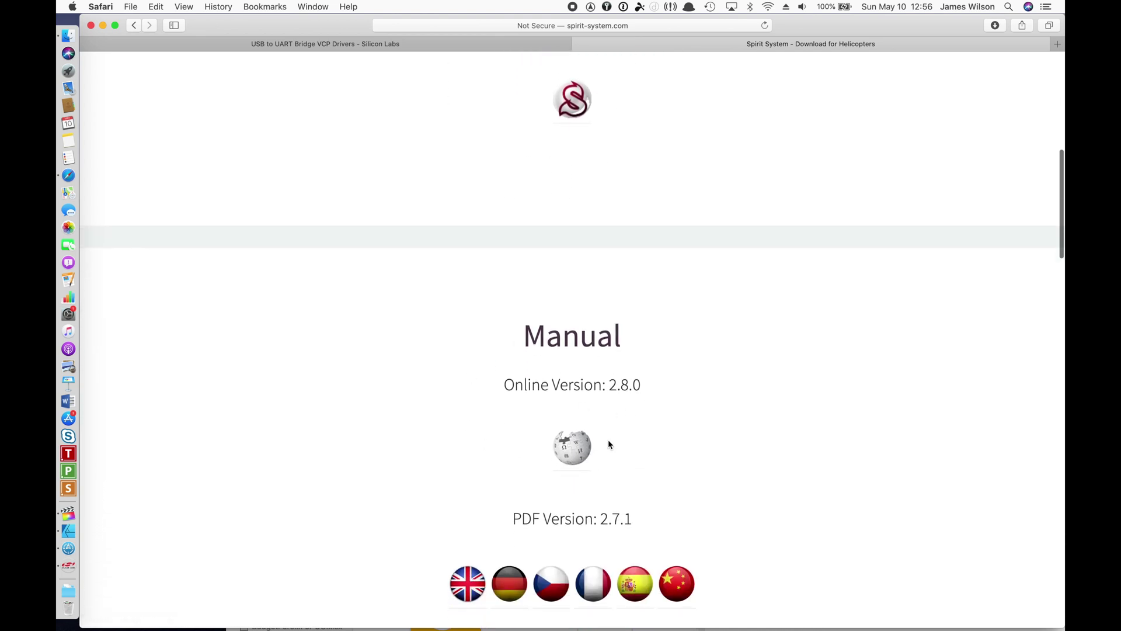
pyautogui.scroll(-5, 608, 439)
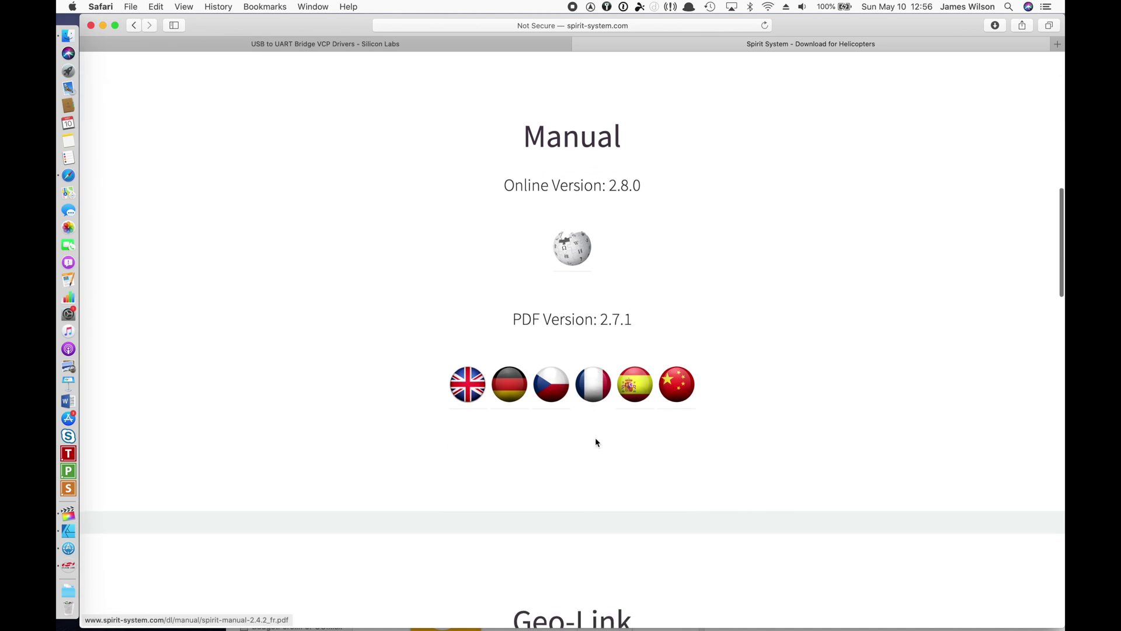
pyautogui.scroll(-2, 596, 441)
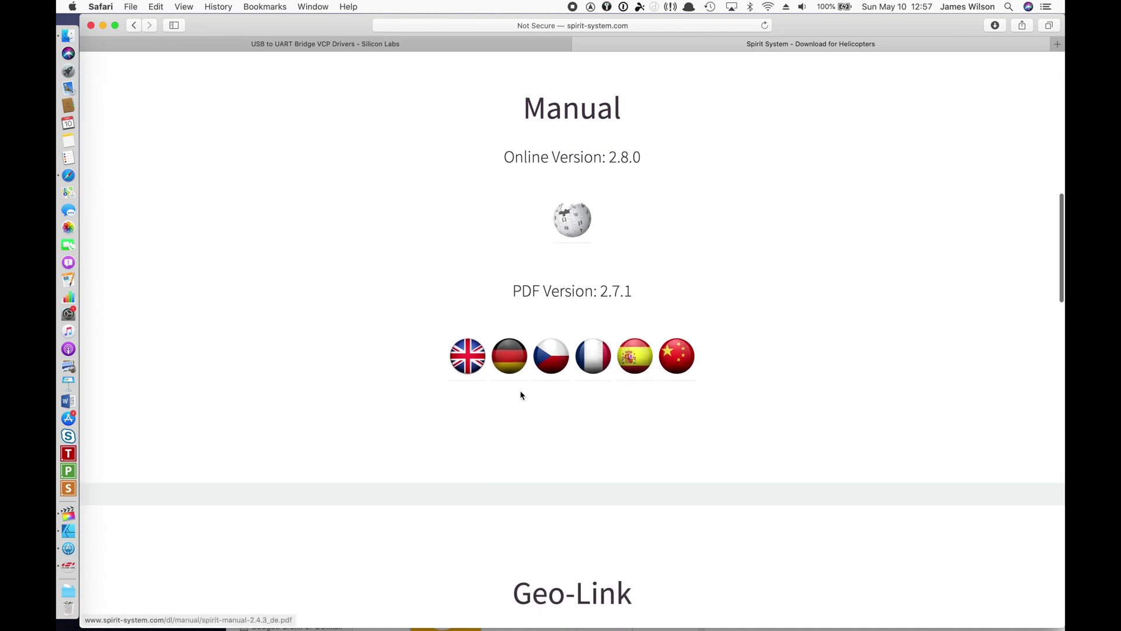
pyautogui.scroll(-8, 571, 395)
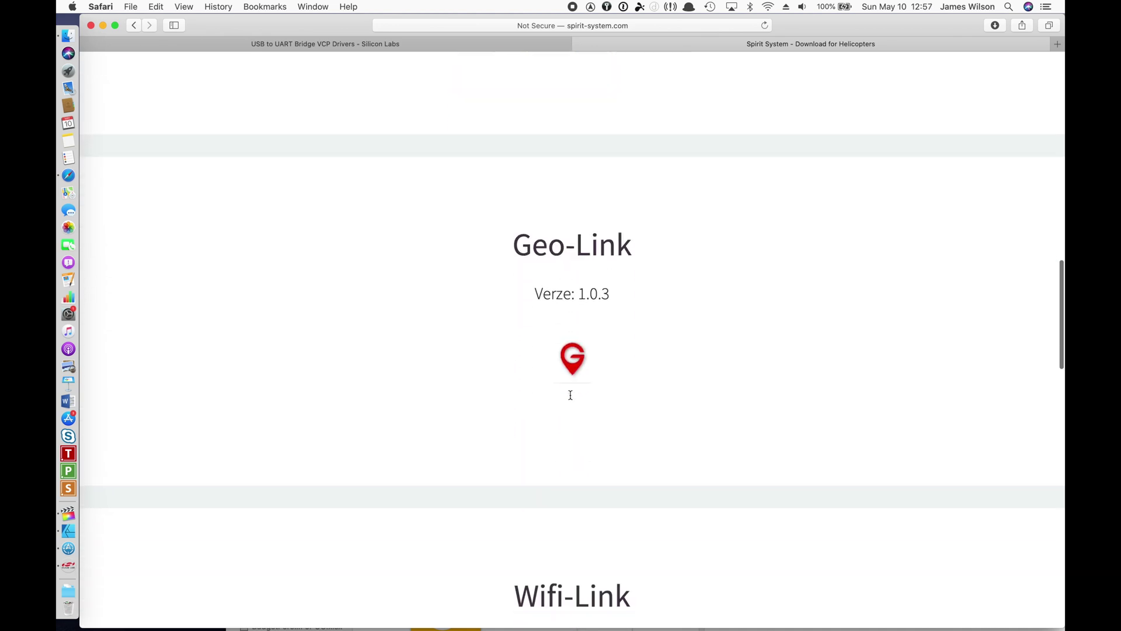
pyautogui.scroll(-12, 570, 396)
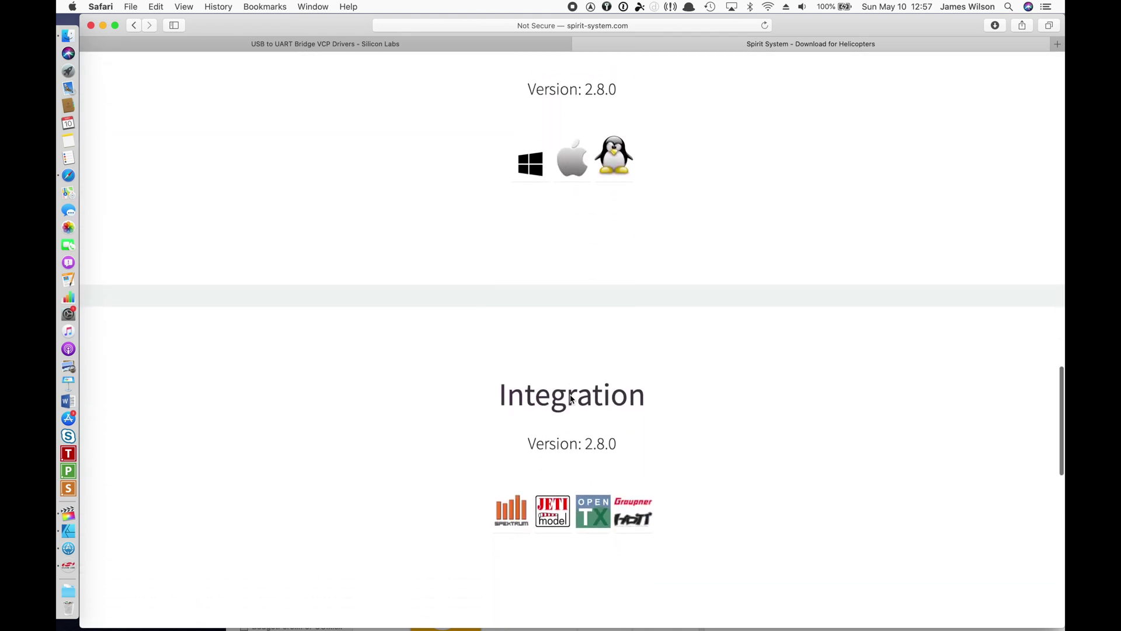
pyautogui.scroll(20, 571, 398)
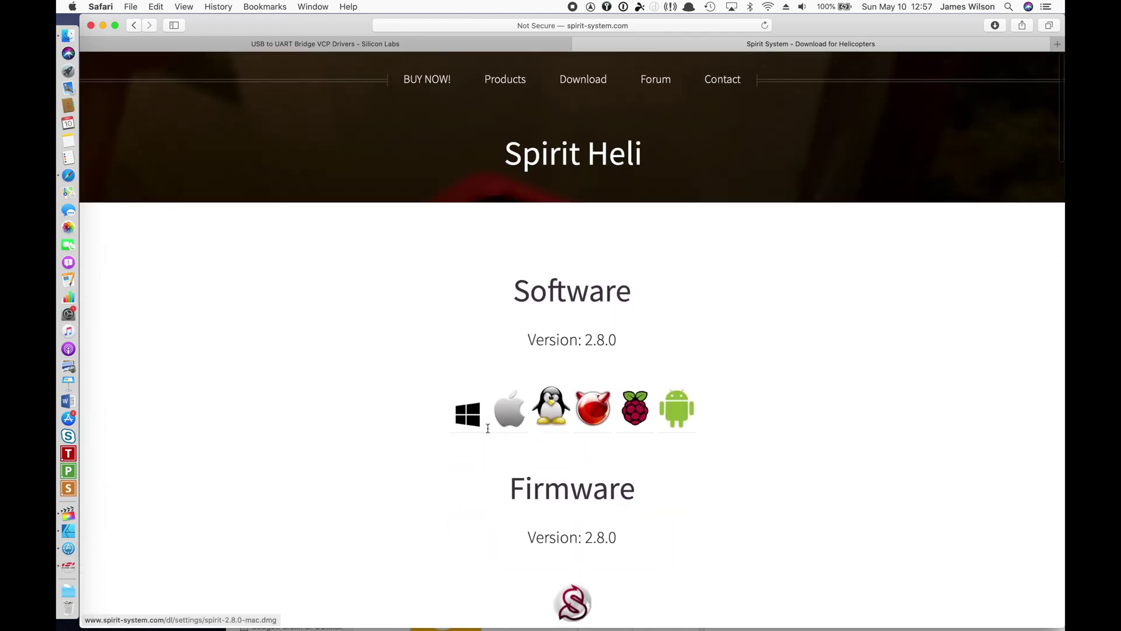
pyautogui.click(508, 415)
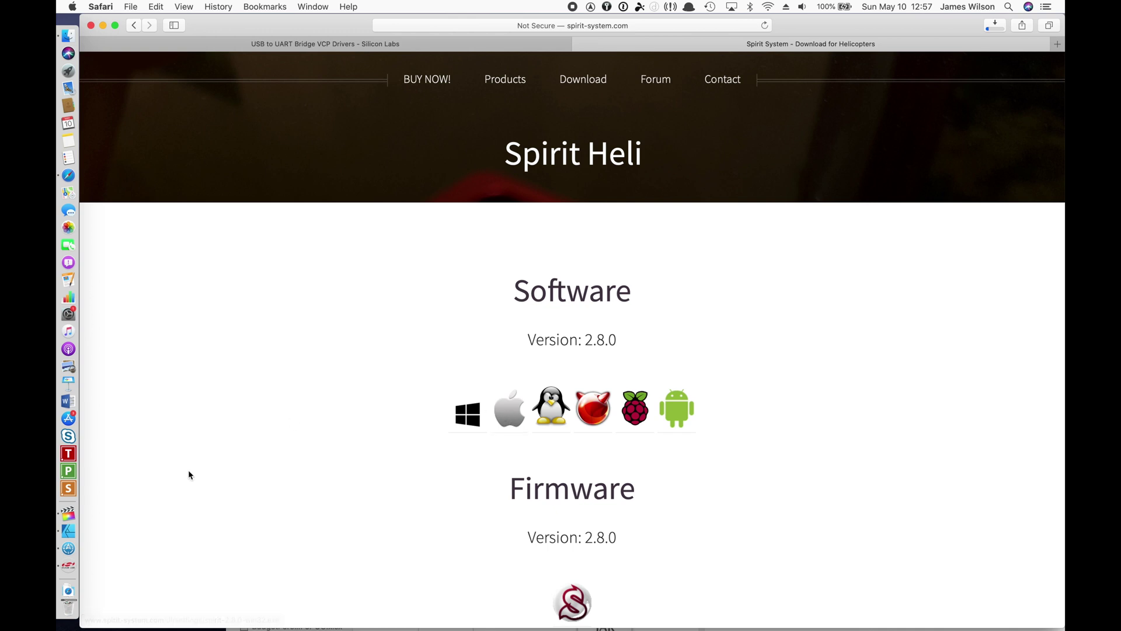
# Step: Open spirit-2.8.0-mac.dmg from Downloads and bring the driver installer forward
pyautogui.click(73, 593)
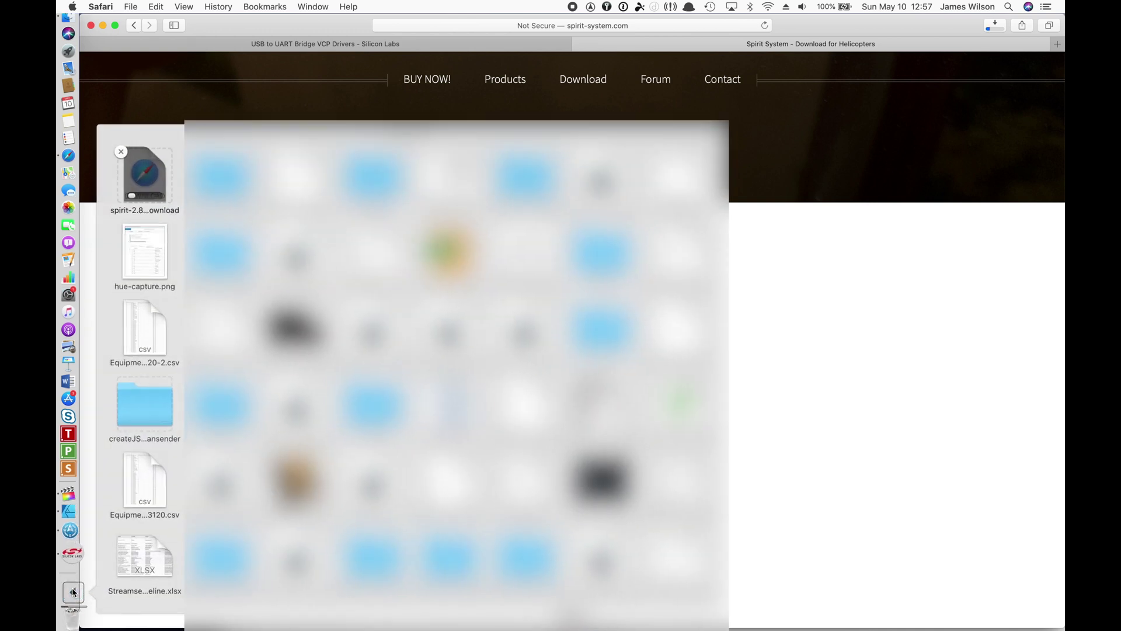
pyautogui.click(70, 593)
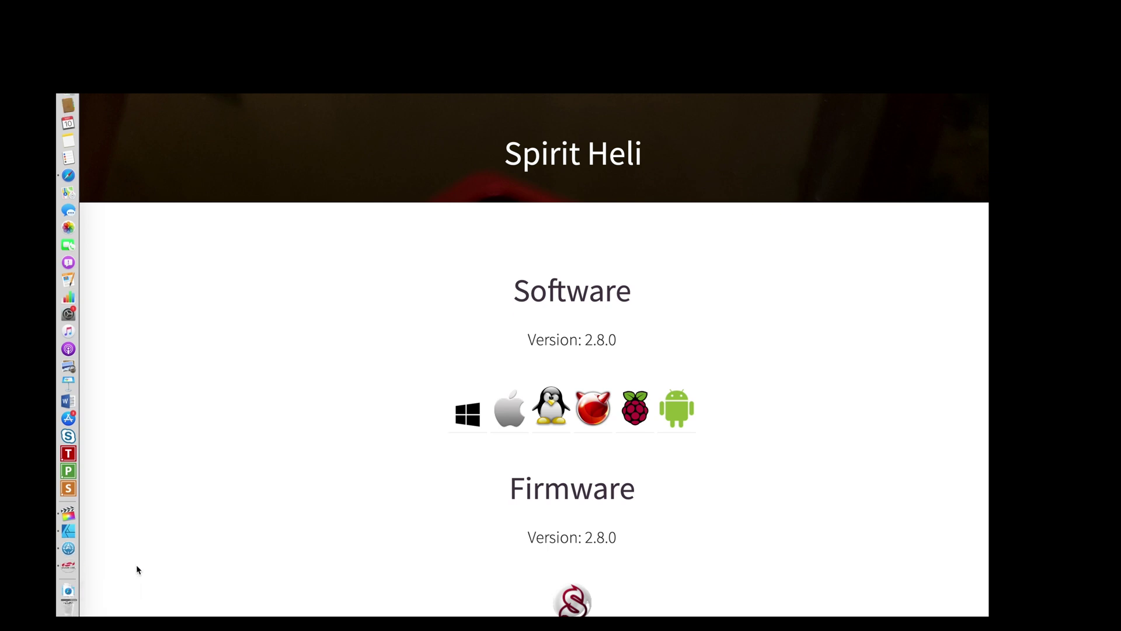
pyautogui.click(65, 570)
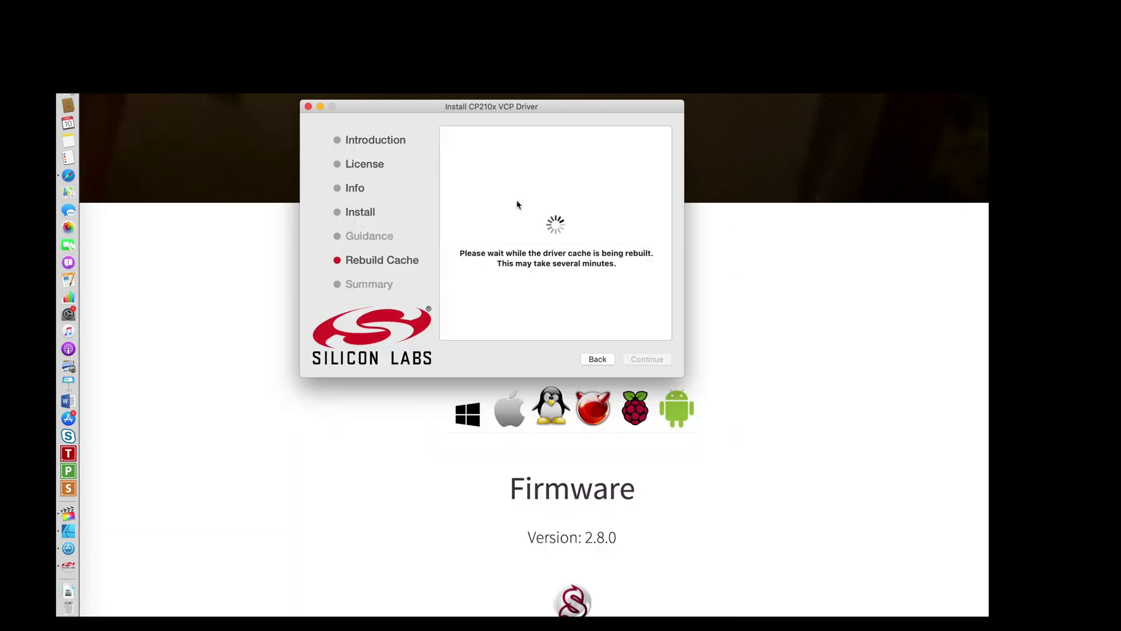
# Step: Try launching Spirit-Settings from the mounted volume, dismiss the unverified-developer warning, and open its context menu
pyautogui.moveTo(542, 122); pyautogui.dragTo(546, 201)
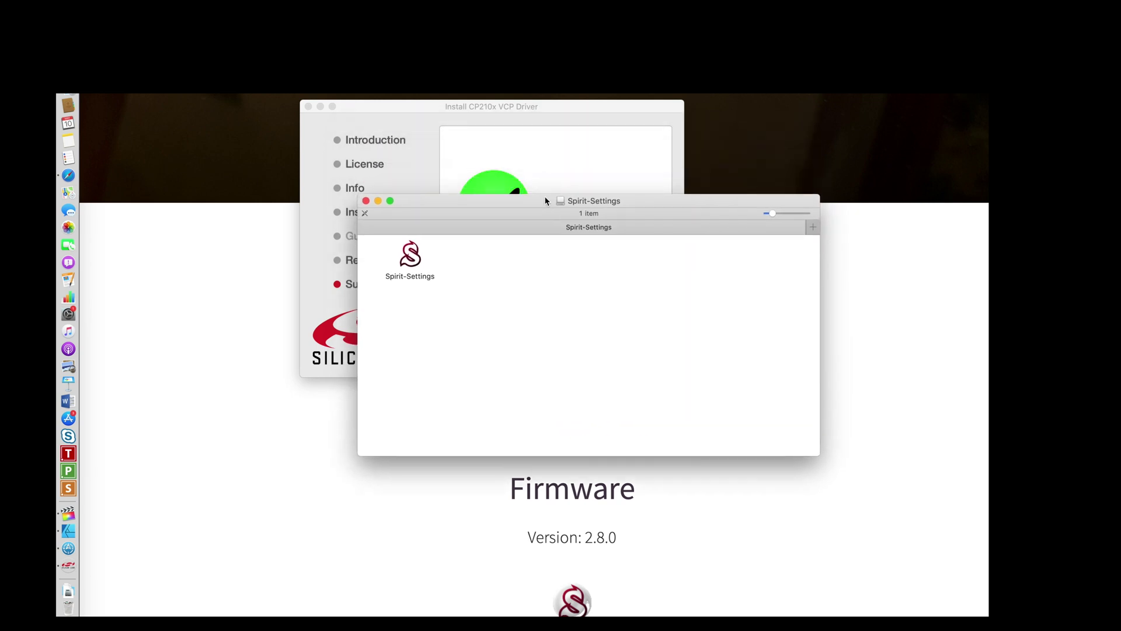
pyautogui.doubleClick(410, 257)
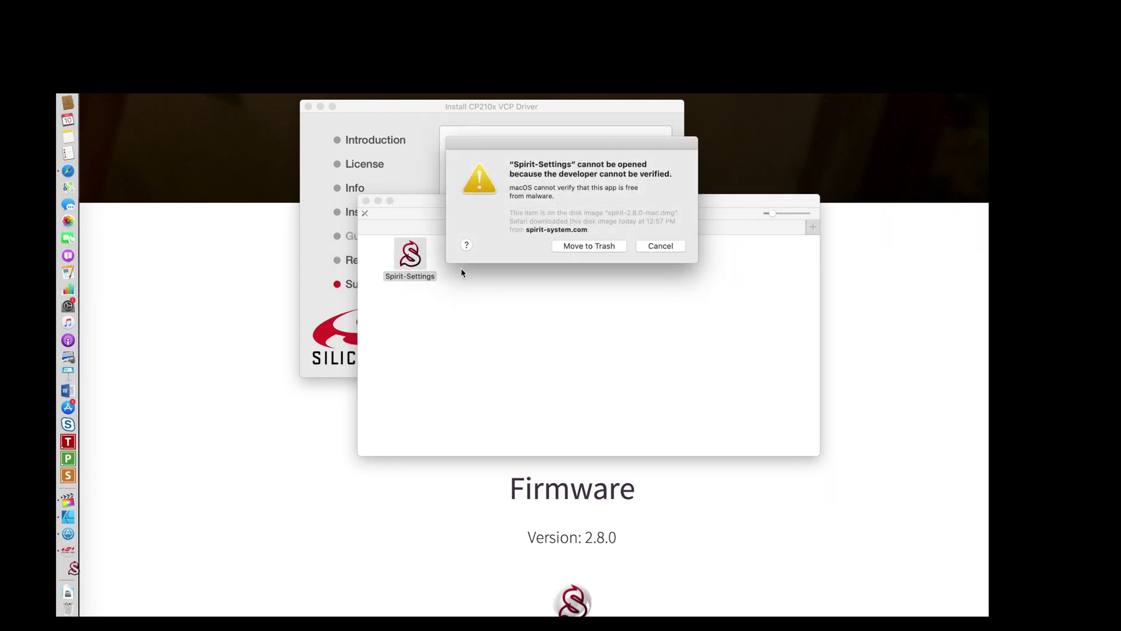
pyautogui.click(655, 248)
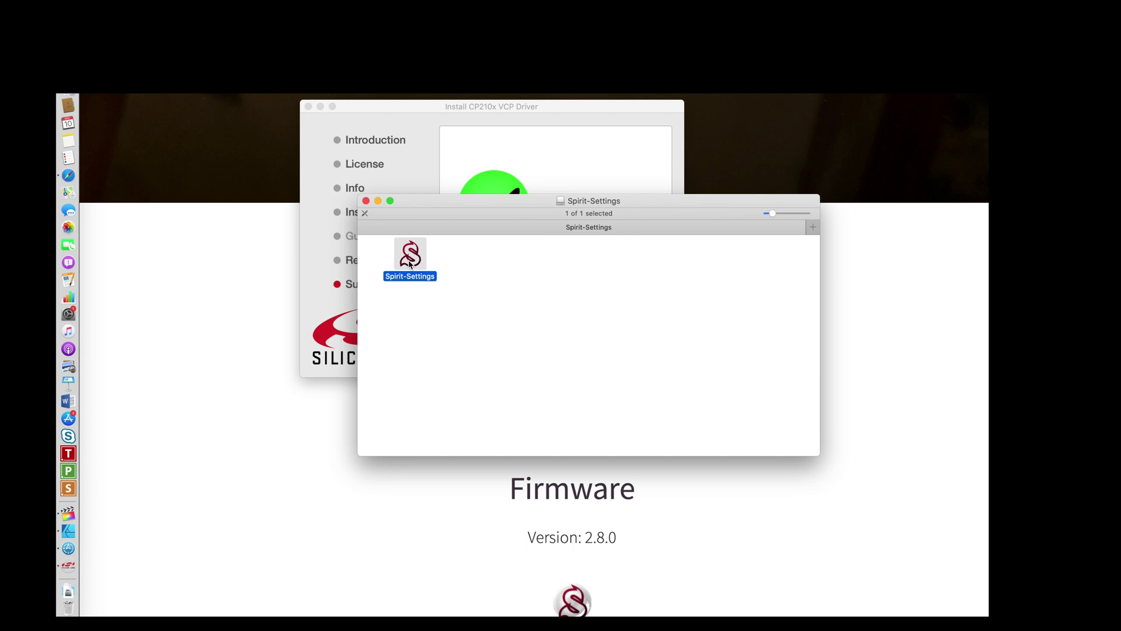
pyautogui.rightClick(410, 264)
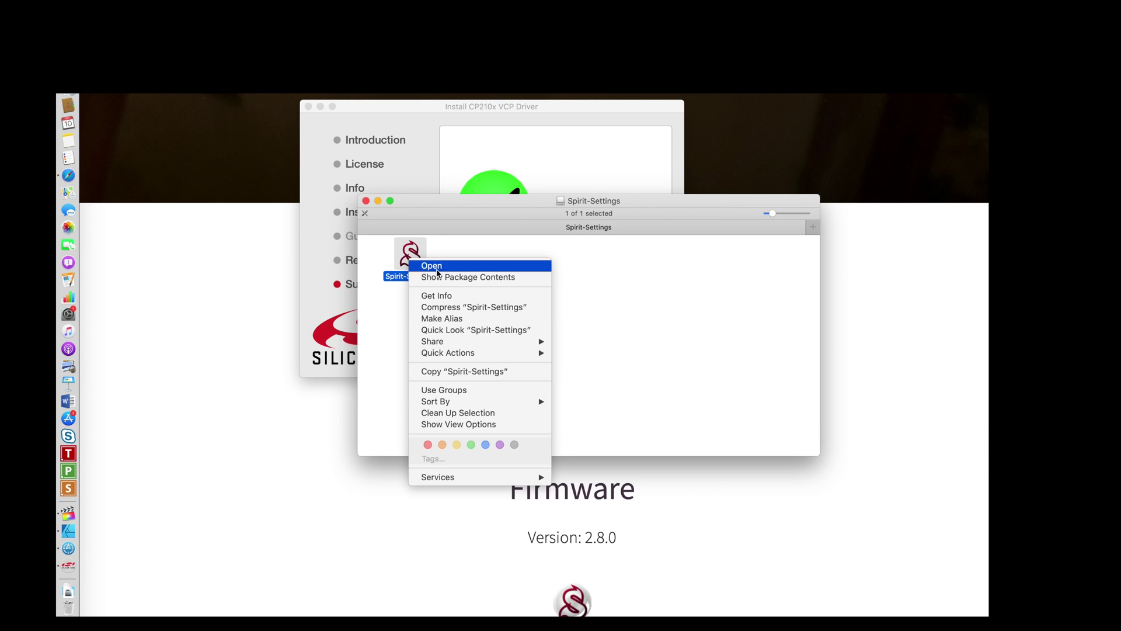
# Step: Open Spirit-Settings past the unverified-developer warning and close the successful CP210x installer
pyautogui.click(437, 268)
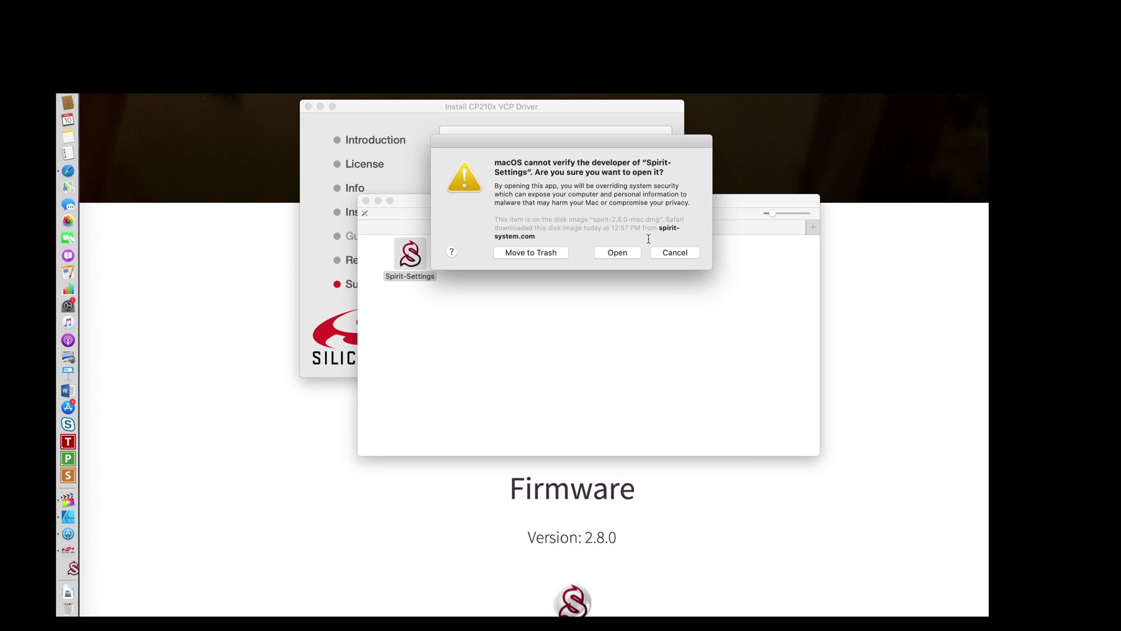
pyautogui.click(624, 252)
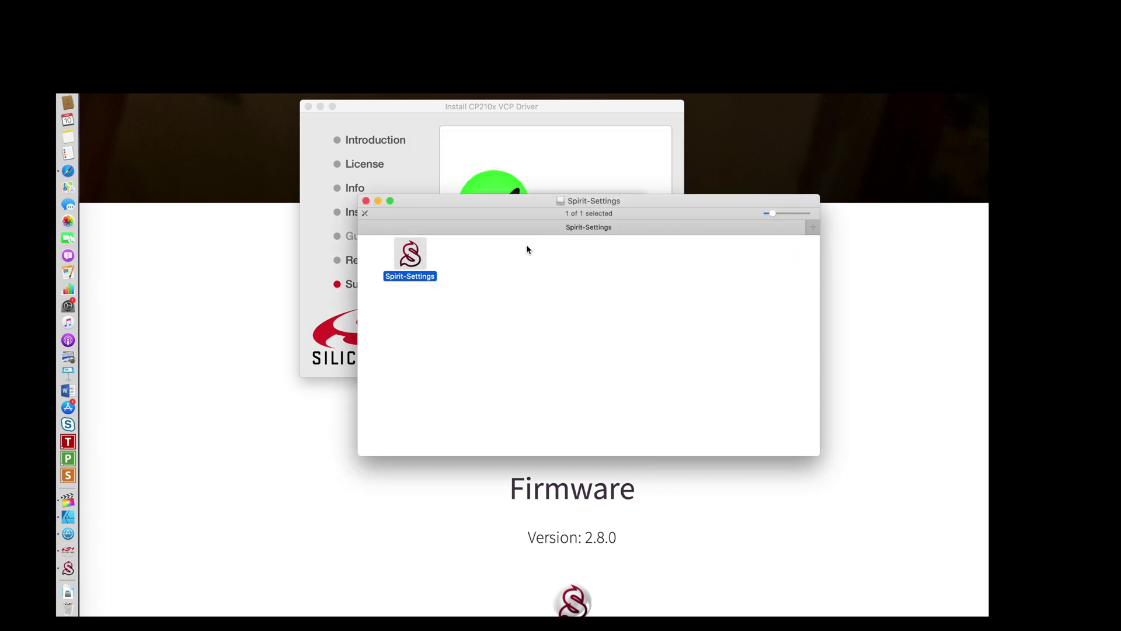
pyautogui.click(423, 110)
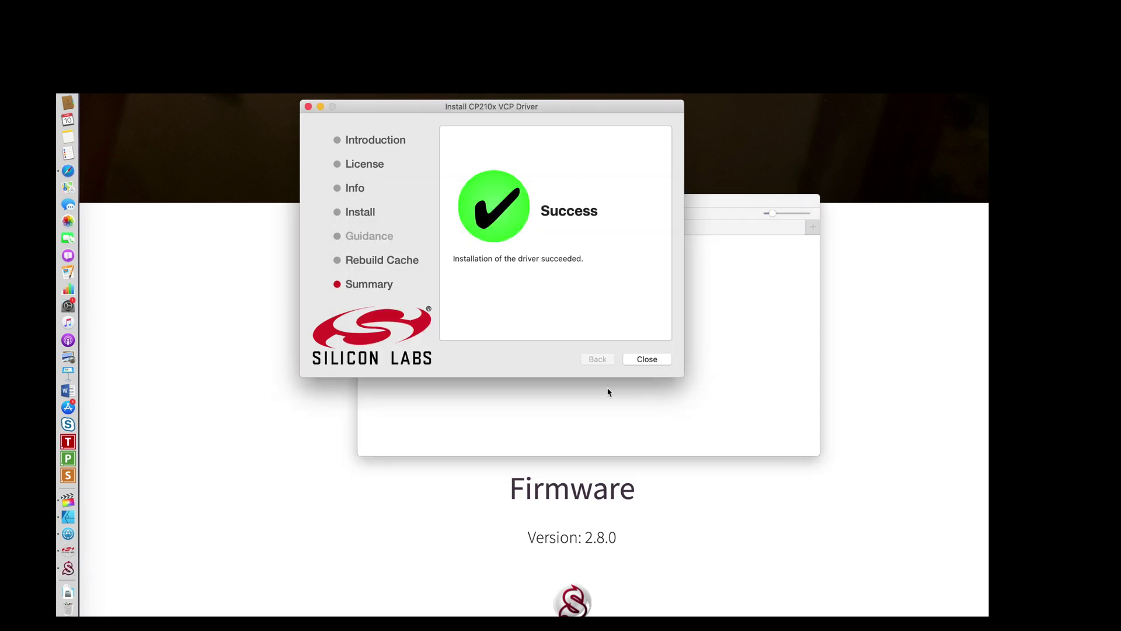
pyautogui.click(637, 360)
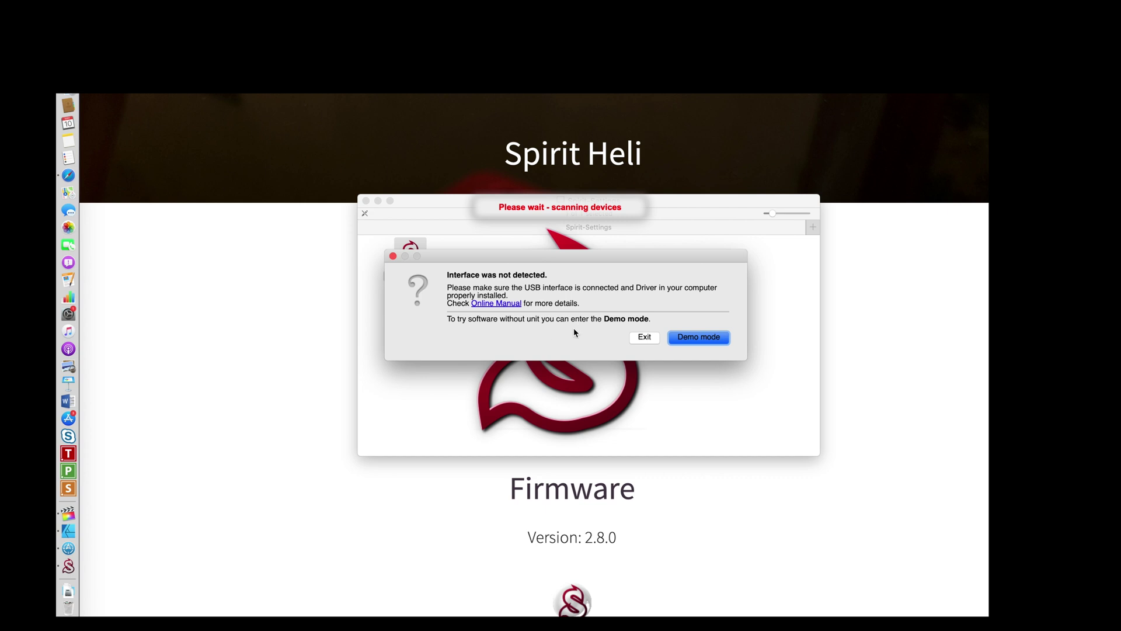
# Step: Exit Spirit Settings from the 'Interface was not detected' dialog
pyautogui.click(644, 337)
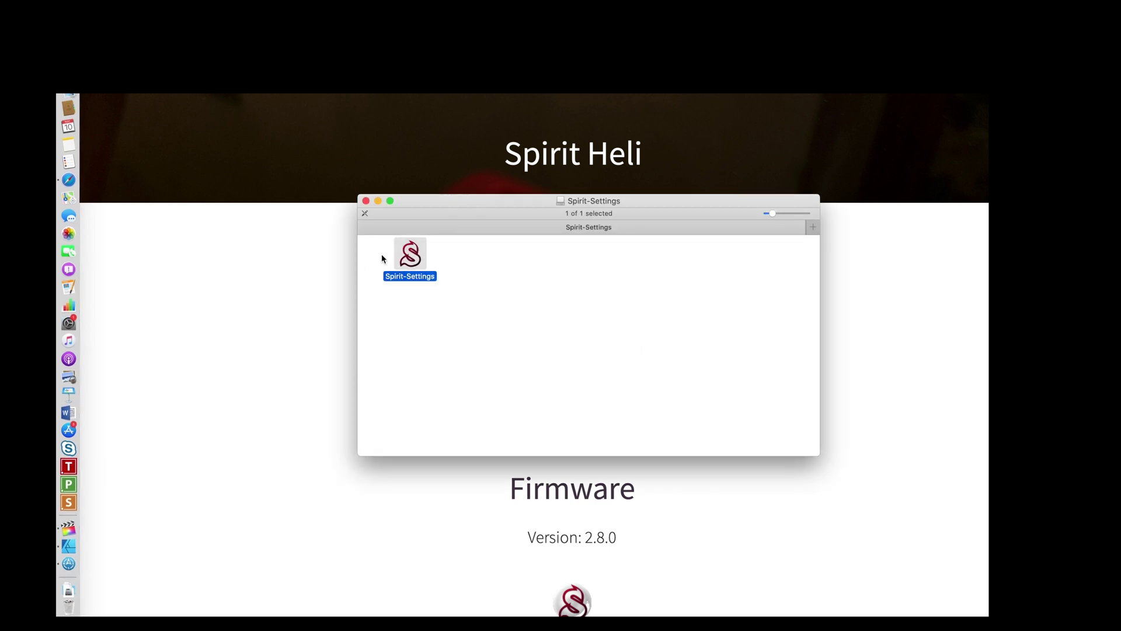
# Step: Open a second Finder window showing Applications beside the Spirit-Settings disk window
pyautogui.moveTo(447, 200); pyautogui.dragTo(509, 196)
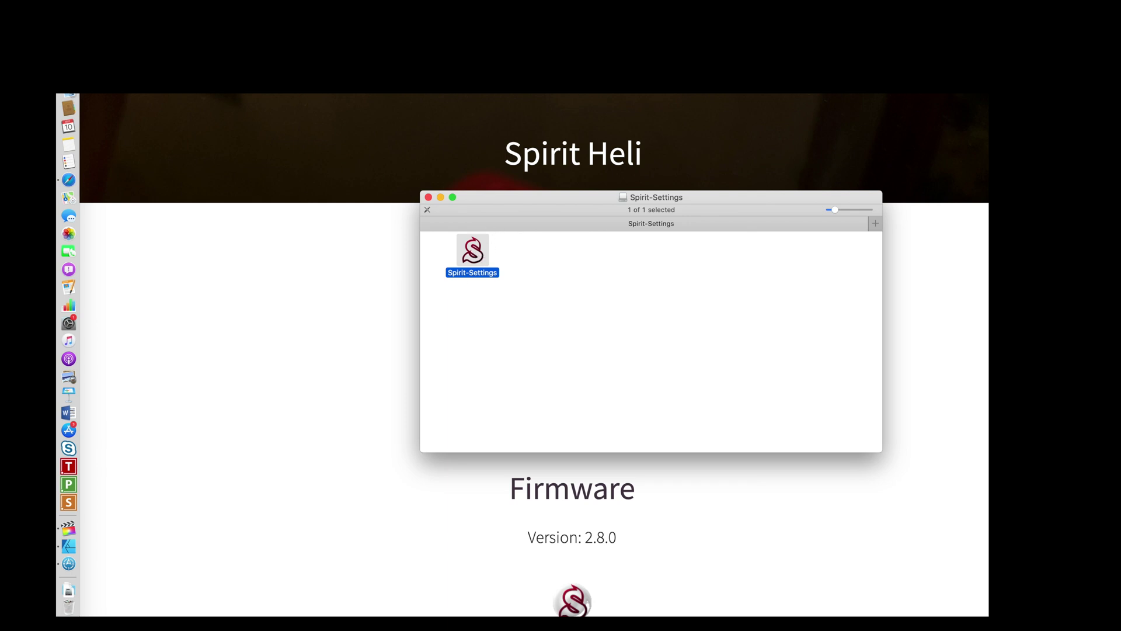
pyautogui.click(134, 87)
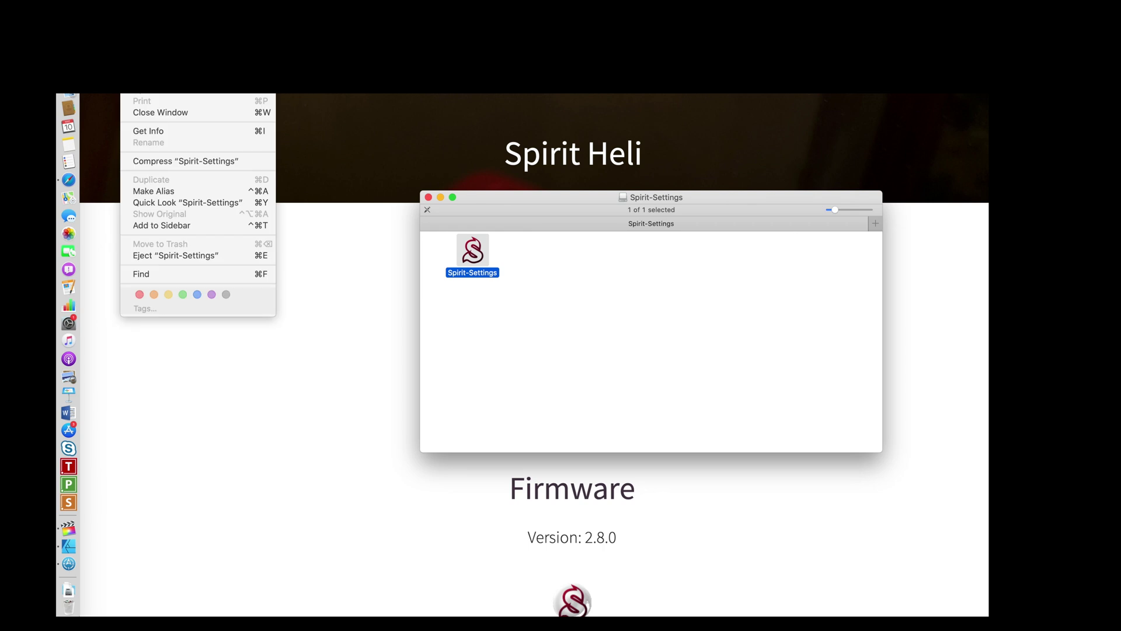
pyautogui.press('super+n')
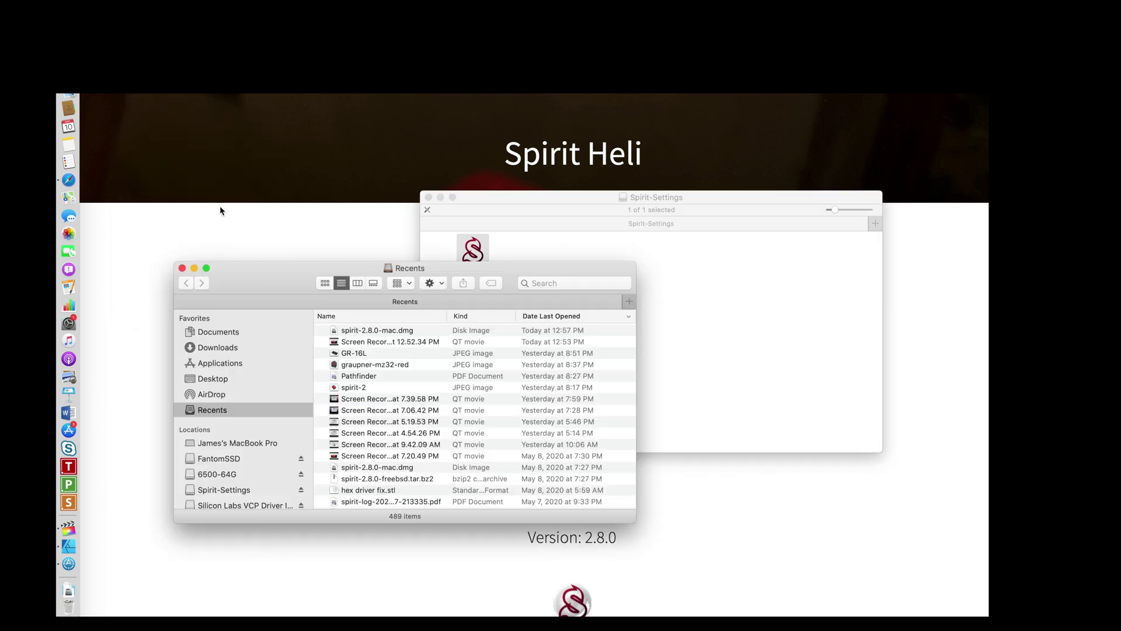
pyautogui.moveTo(269, 270); pyautogui.dragTo(249, 349)
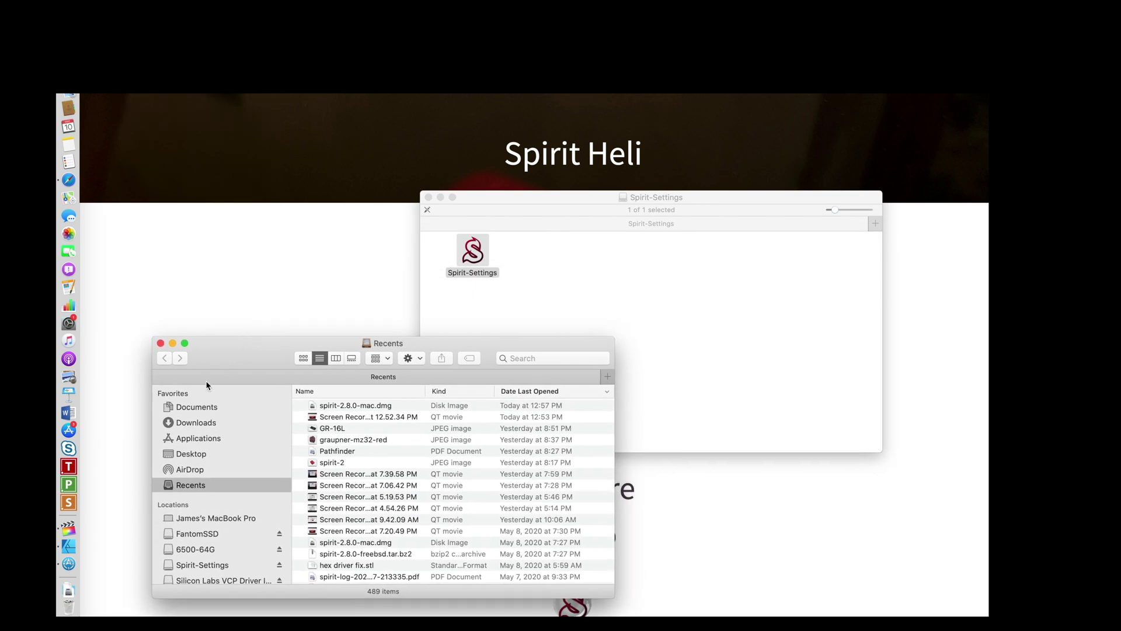
pyautogui.click(192, 438)
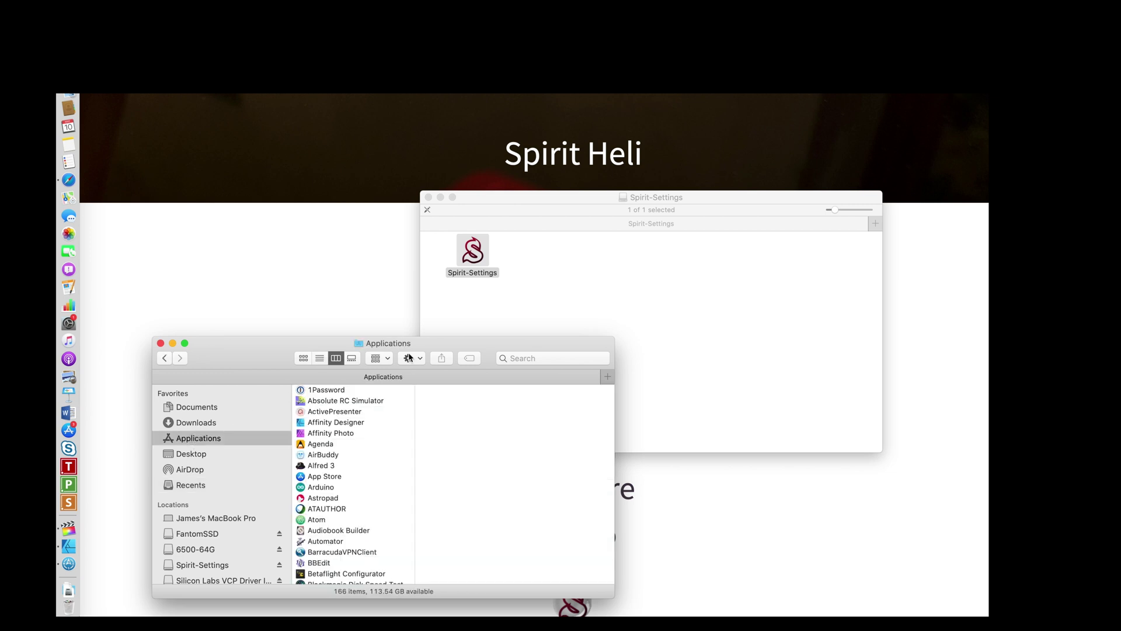
# Step: Copy Spirit-Settings into Applications, replacing the existing copy, and close the disk window
pyautogui.moveTo(476, 249); pyautogui.dragTo(377, 453)
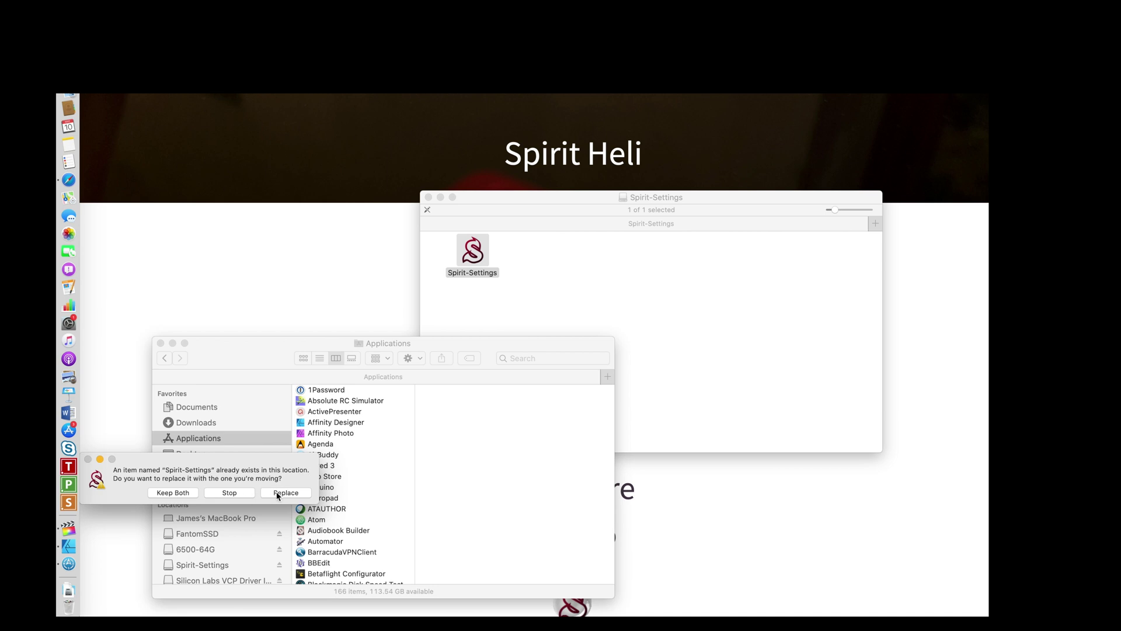
pyautogui.click(280, 494)
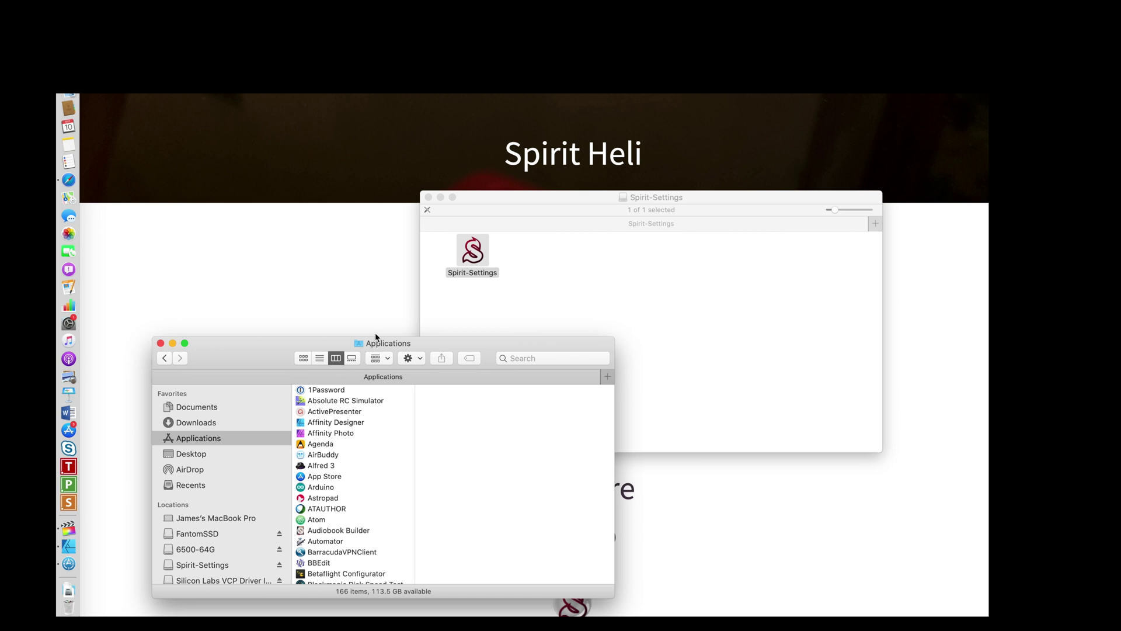
pyautogui.click(429, 197)
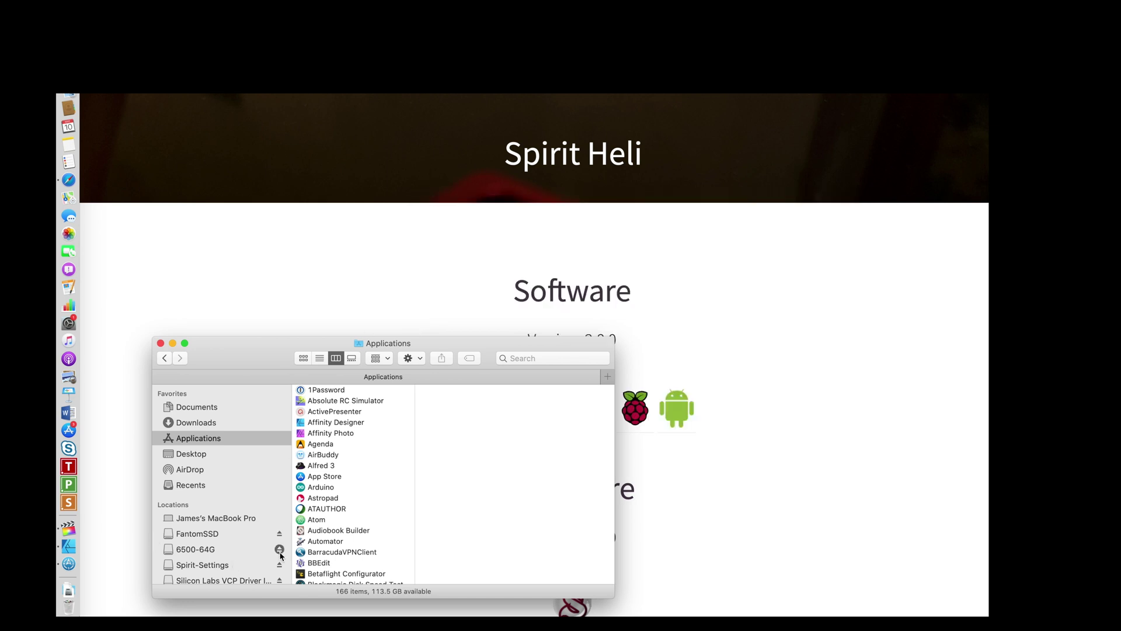
# Step: Eject the Spirit-Settings and Silicon Labs VCP Driver volumes
pyautogui.click(280, 565)
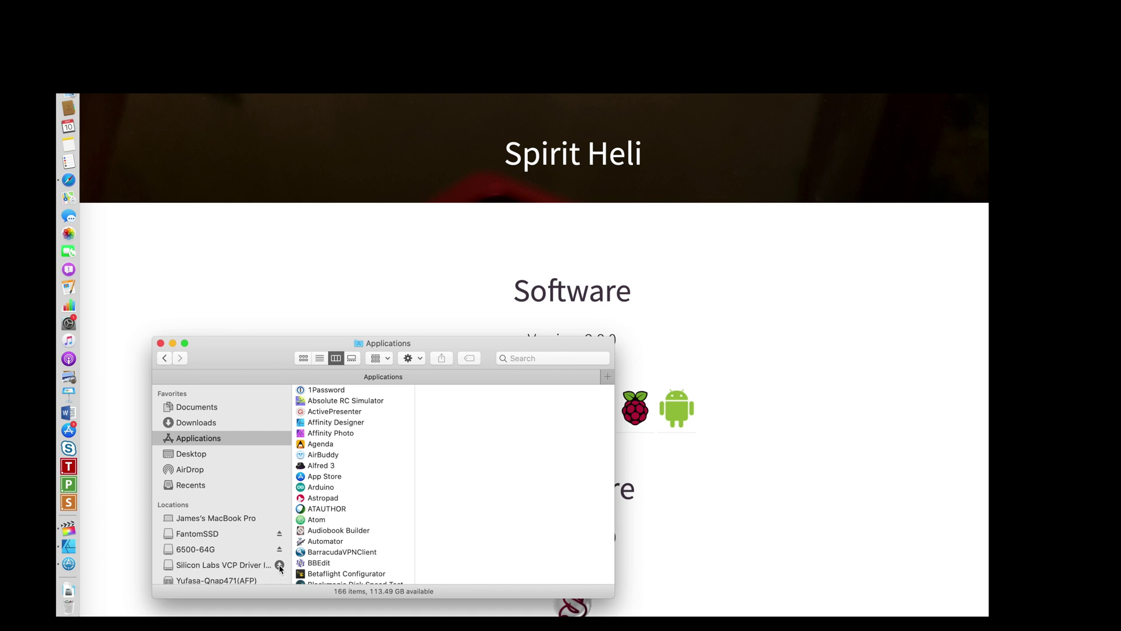
pyautogui.click(280, 565)
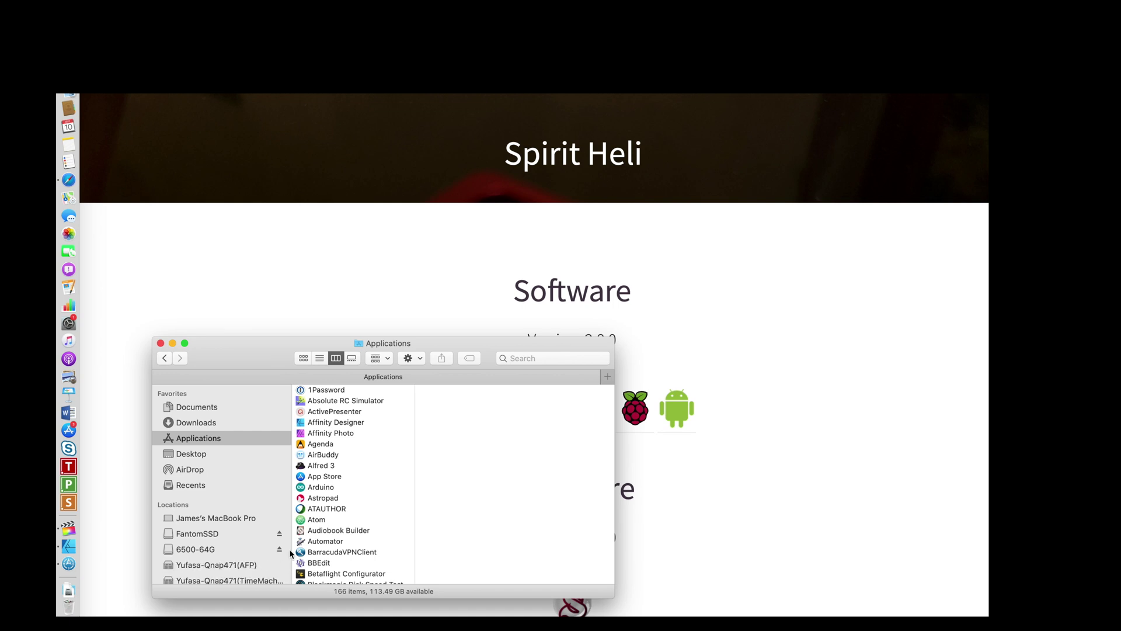
pyautogui.scroll(-20, 327, 468)
# Step: Open the unverified Spirit-Settings app from Applications, quit it, then relaunch it
pyautogui.click(334, 494)
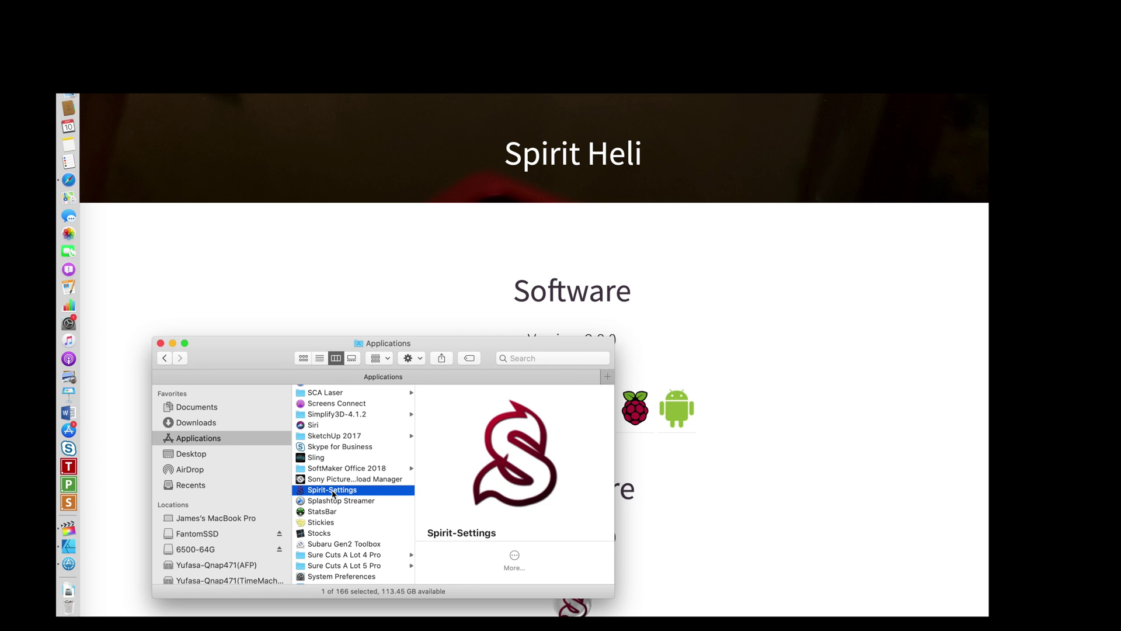
pyautogui.rightClick(334, 493)
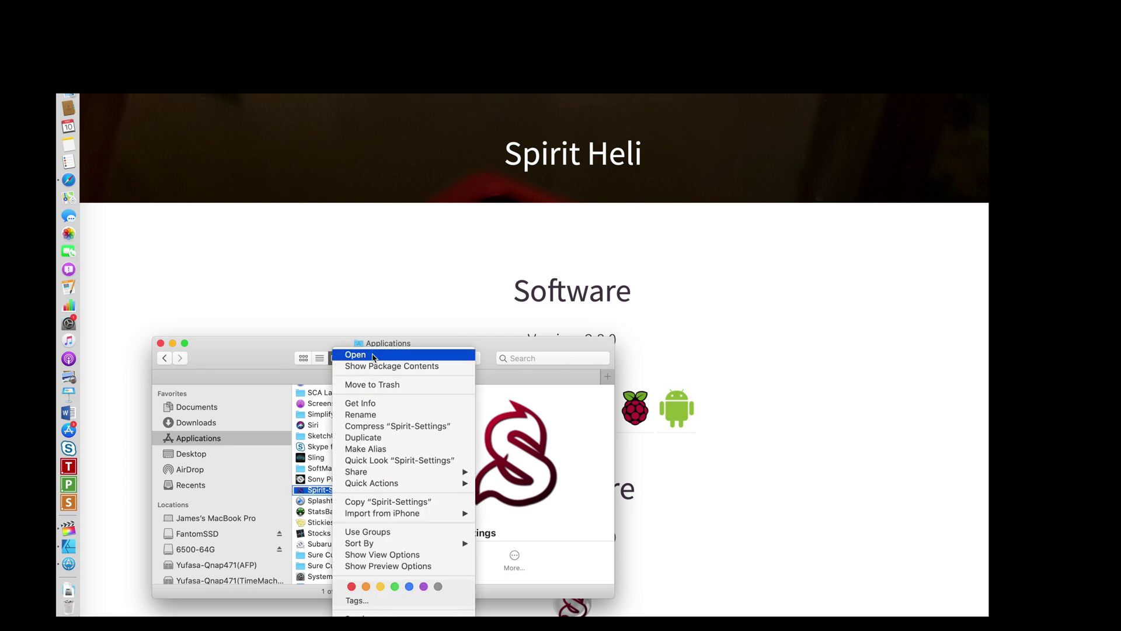
pyautogui.click(374, 356)
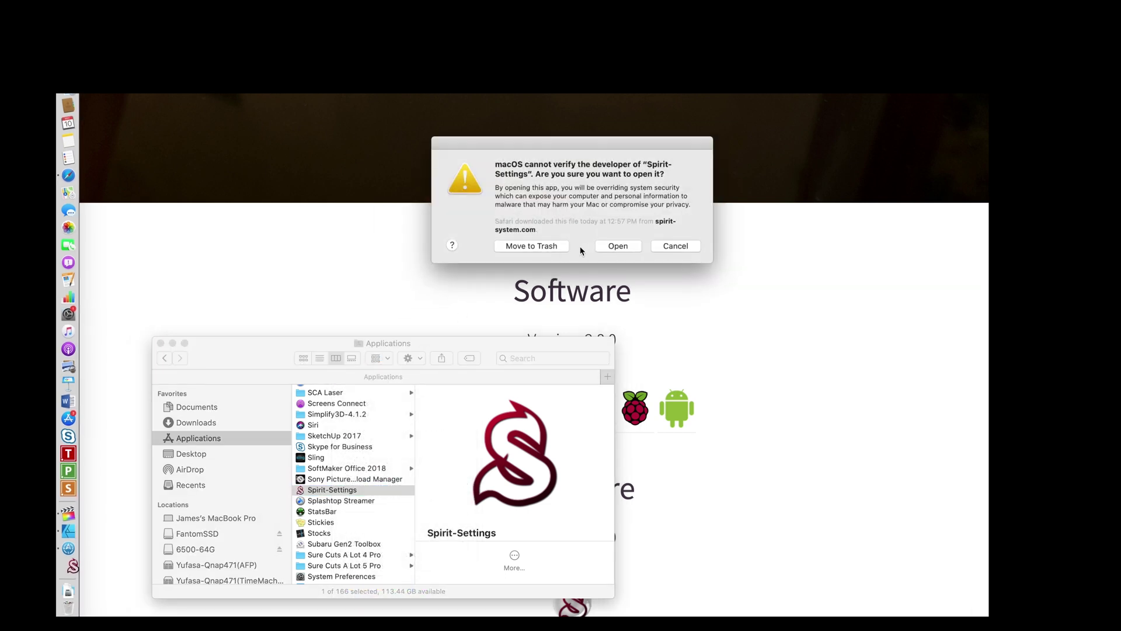
pyautogui.click(614, 246)
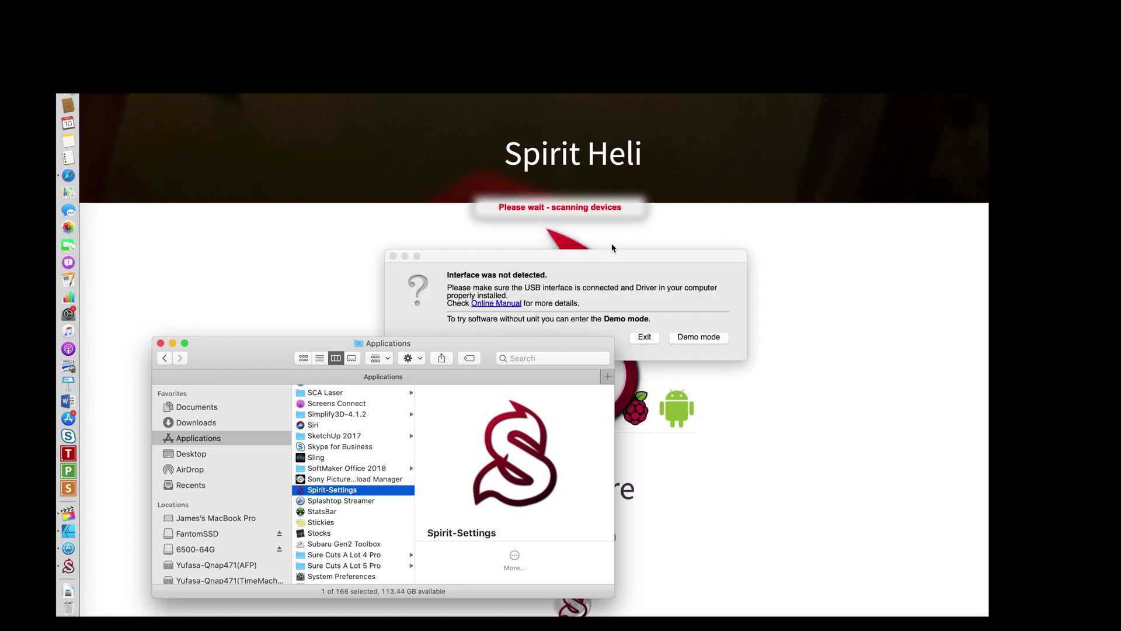
pyautogui.click(645, 337)
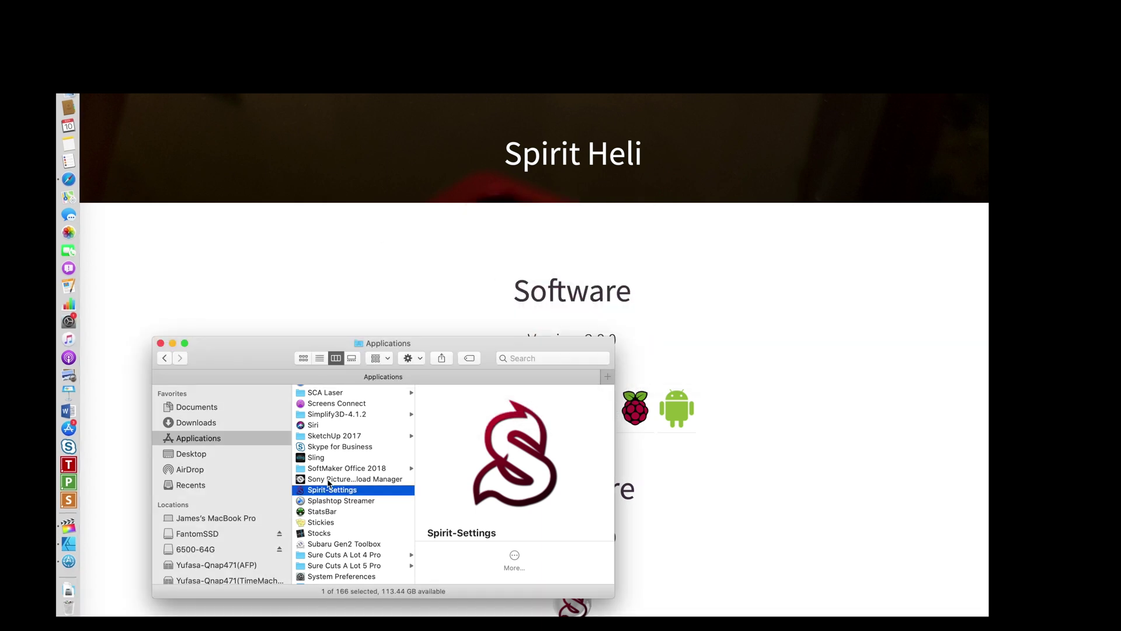
pyautogui.doubleClick(322, 492)
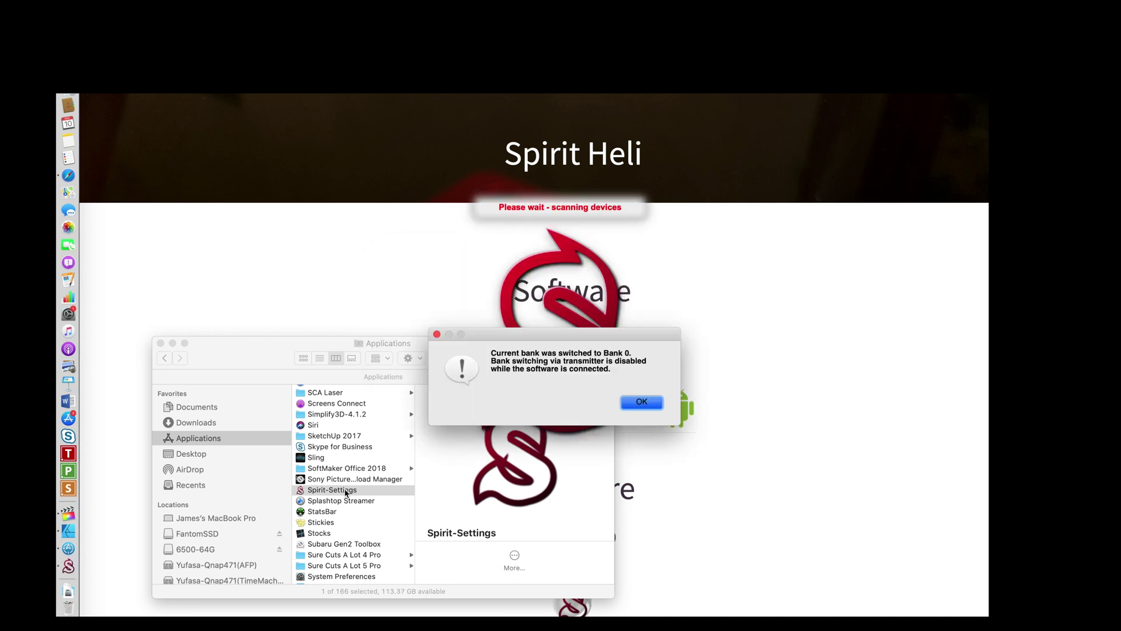
# Step: Acknowledge the Bank 0 switch to reach the Connection page showing the unit connected
pyautogui.click(633, 404)
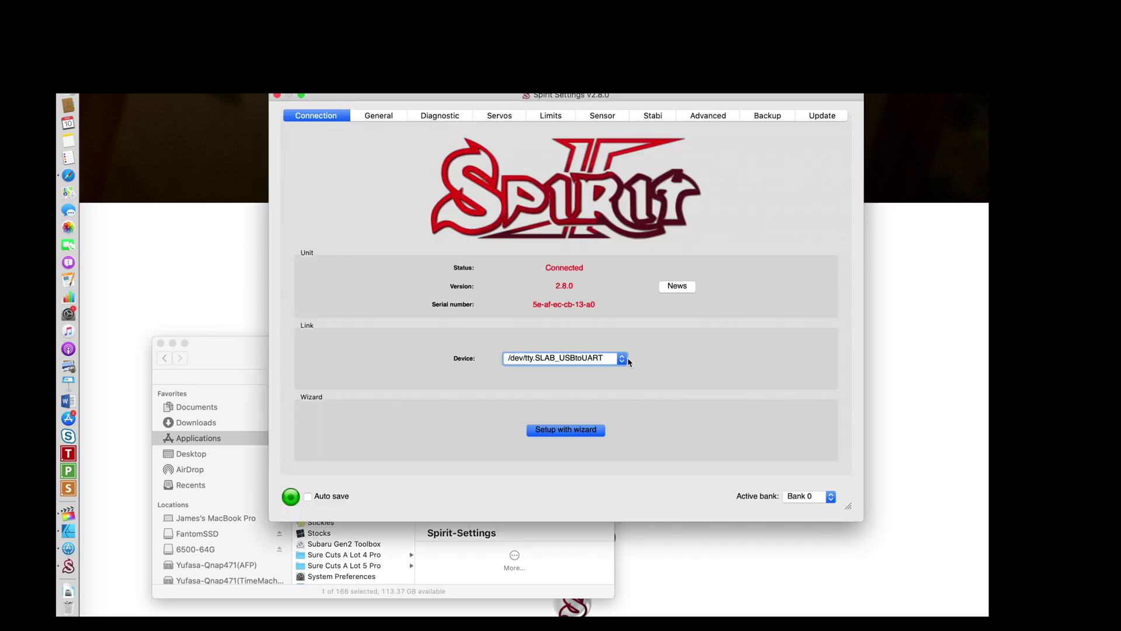